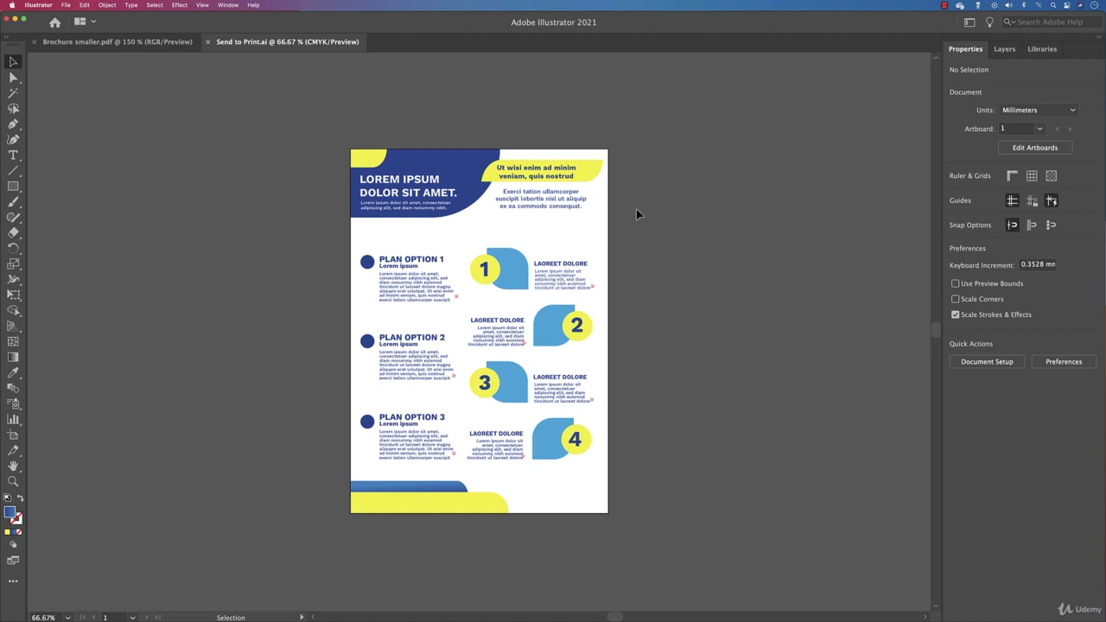
Step: In Document Setup, raise the linked Bleed values to 3 mm on all sides and confirm
scroll(636, 209, down, 1)
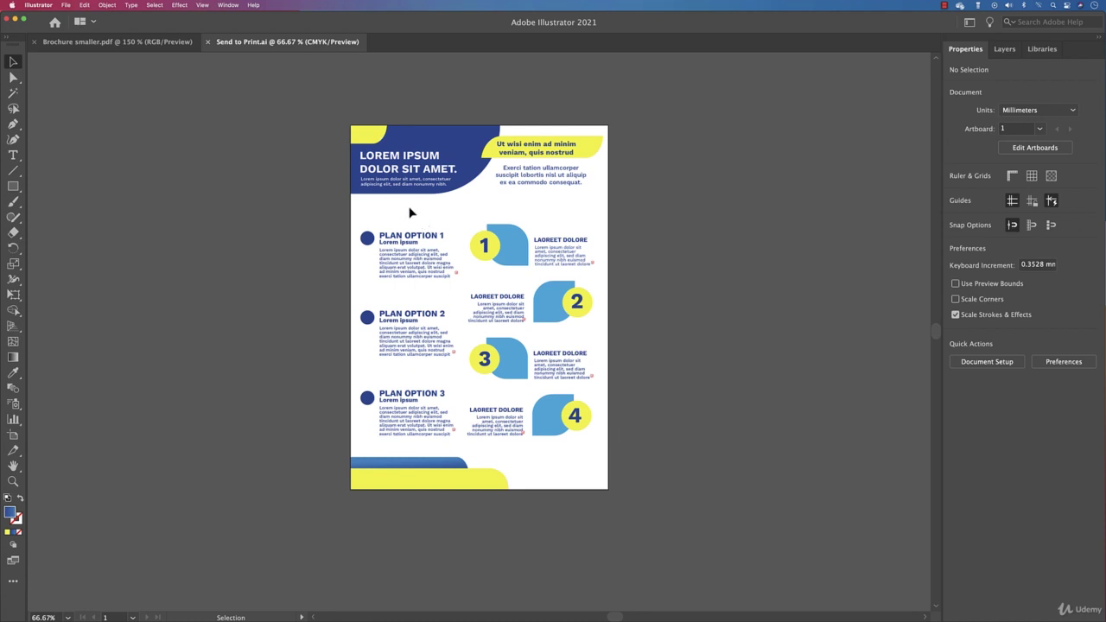
click(68, 5)
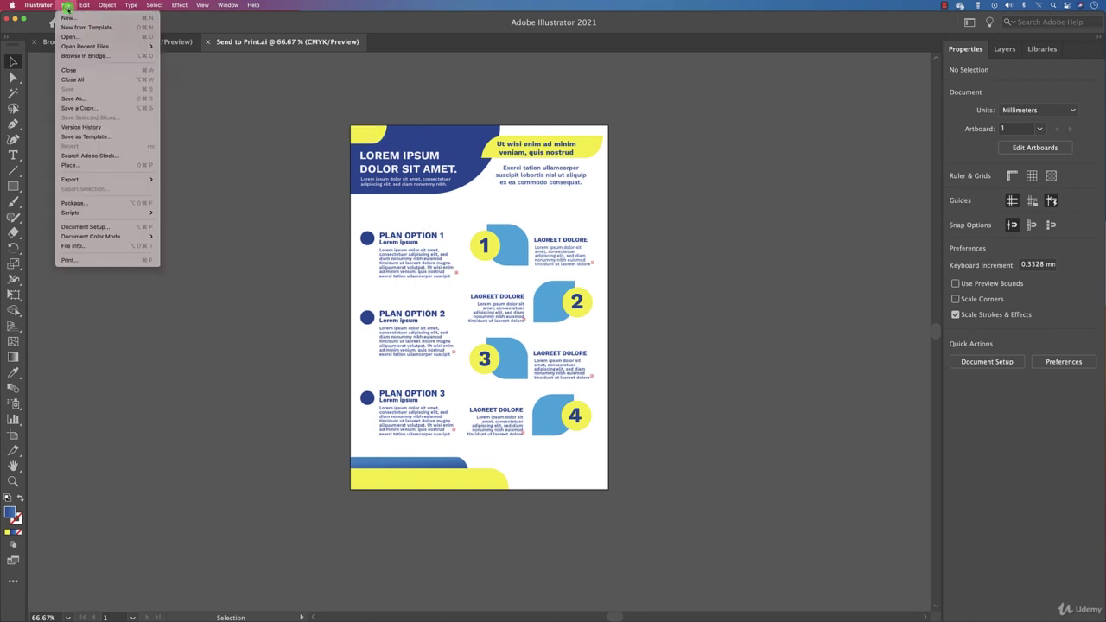
click(125, 228)
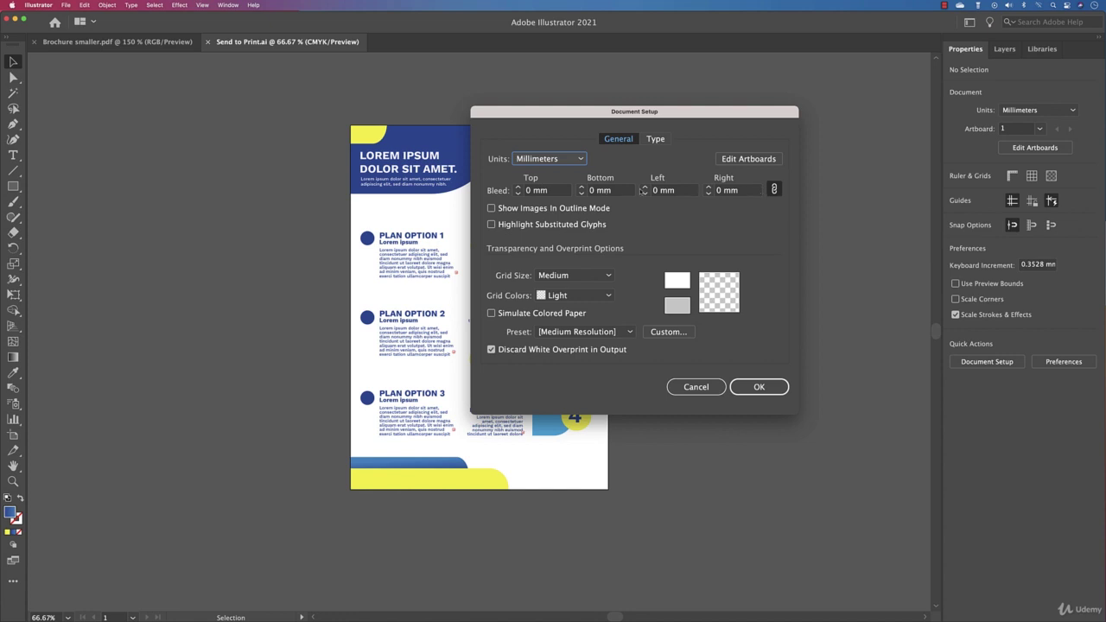
click(518, 188)
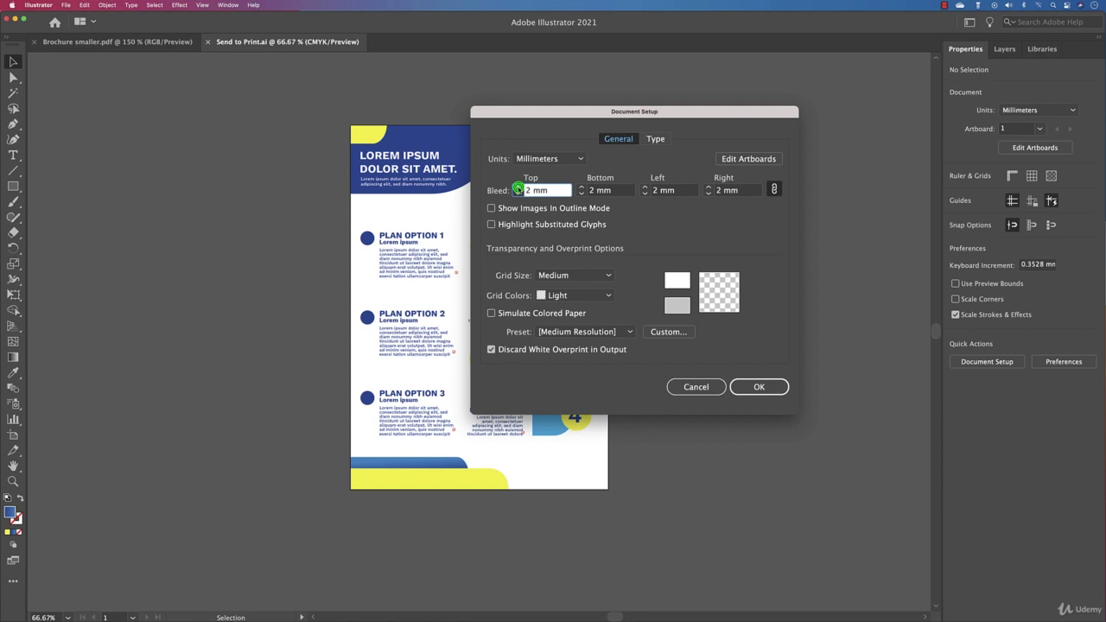
click(518, 188)
click(519, 188)
click(778, 387)
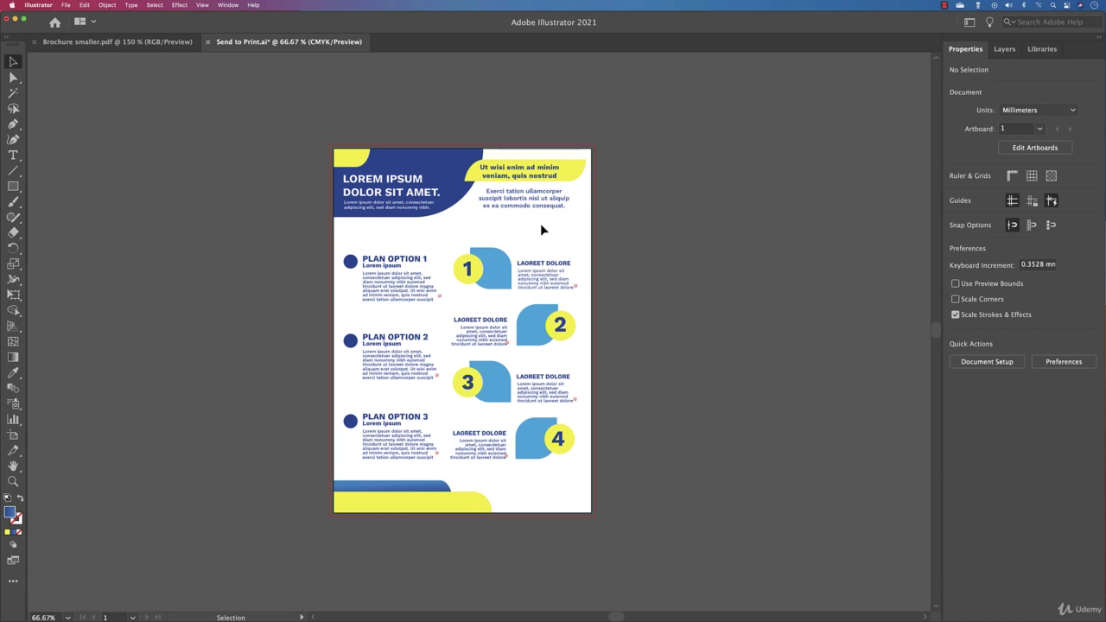
Step: Turn on Smart Guides and draw a rectangle covering the whole artboard
click(203, 6)
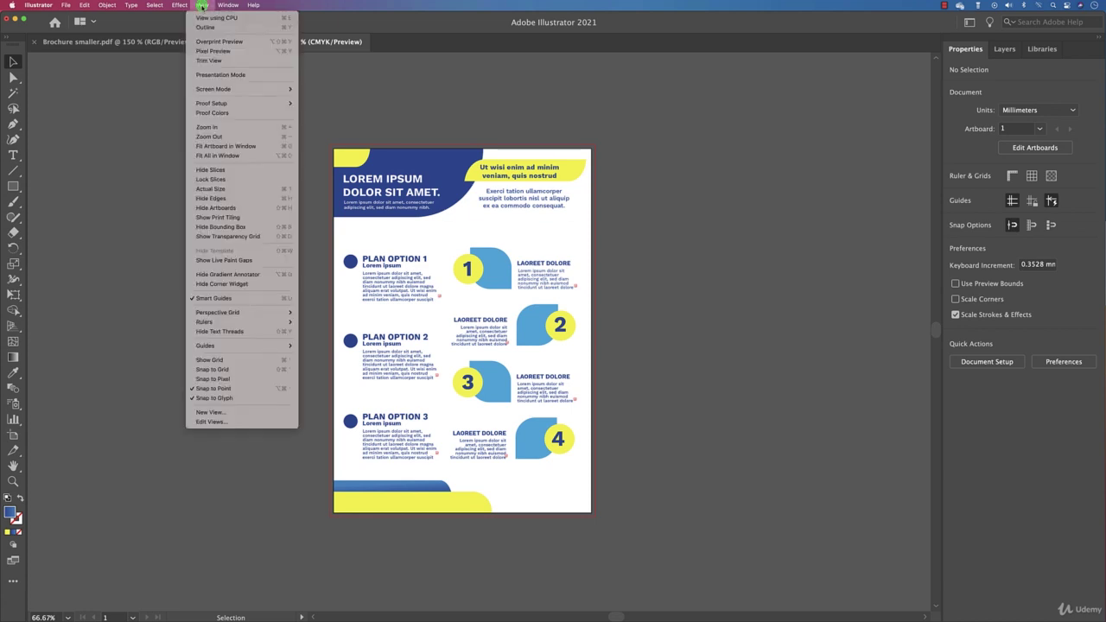
click(228, 299)
click(13, 187)
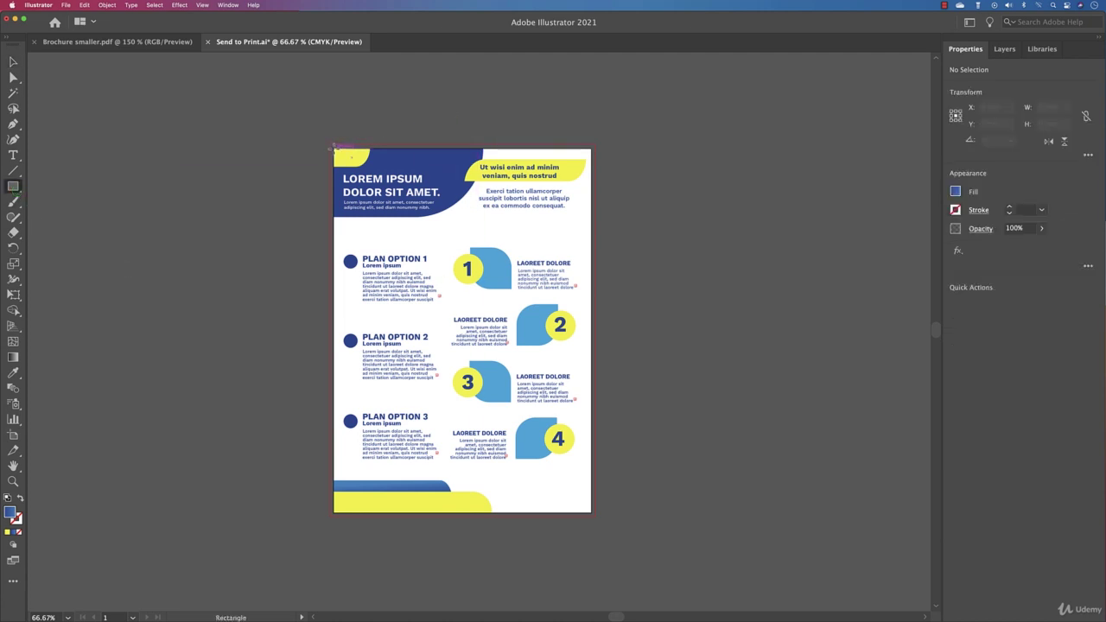
mouse_move(334, 146)
mouse_down()
mouse_move(447, 319)
mouse_move(562, 453)
mouse_move(592, 514)
mouse_up()
Step: Fill the rectangle with White and send it behind all the artwork
click(955, 191)
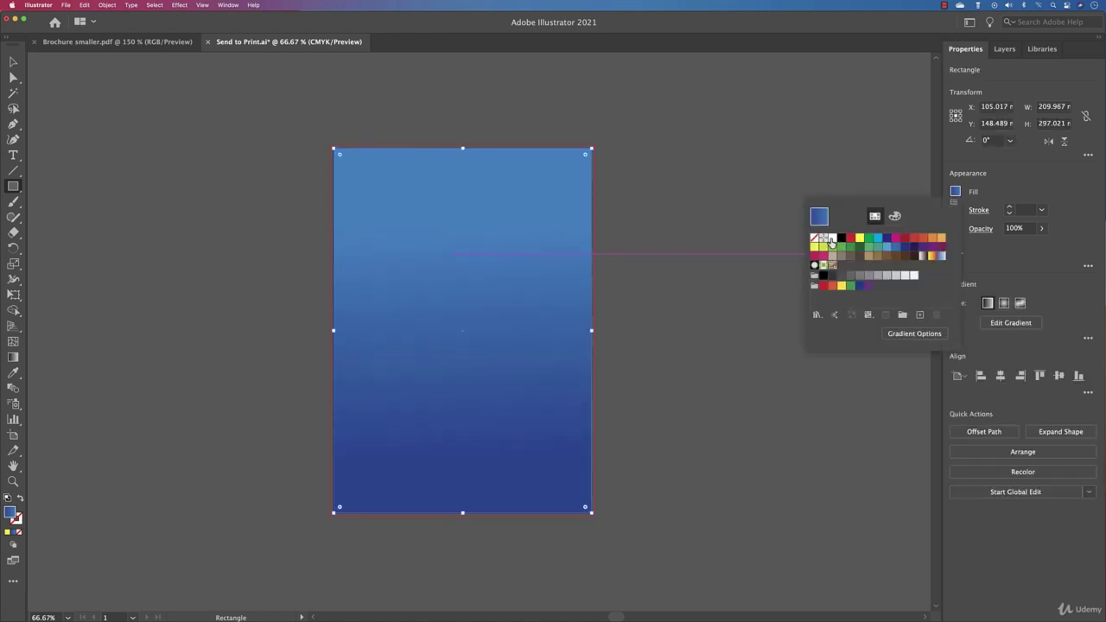
click(831, 244)
click(1006, 194)
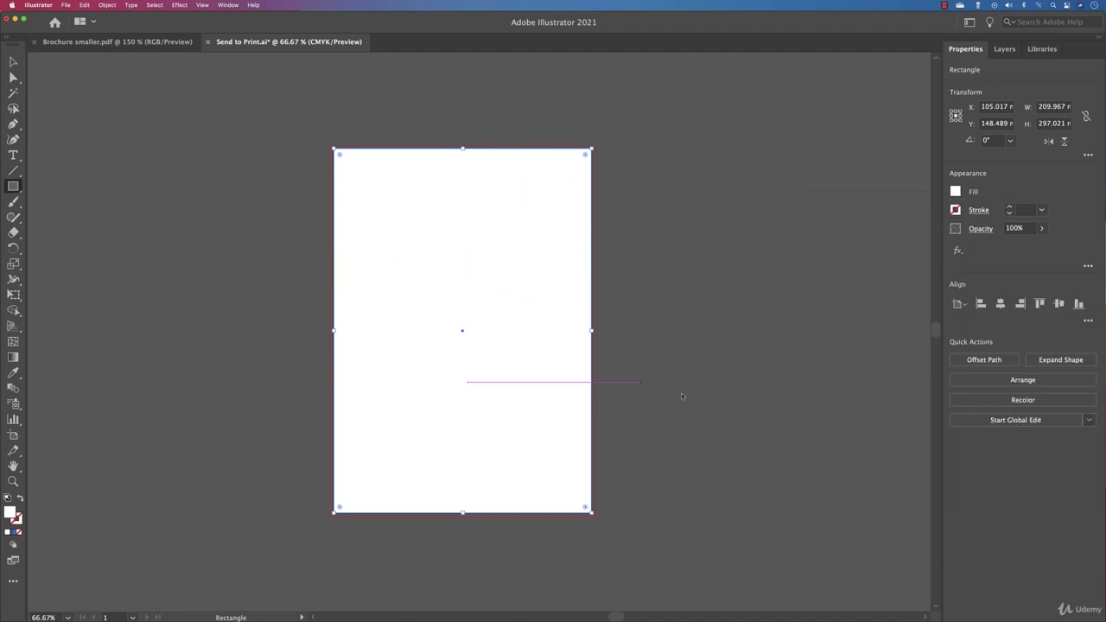
click(997, 388)
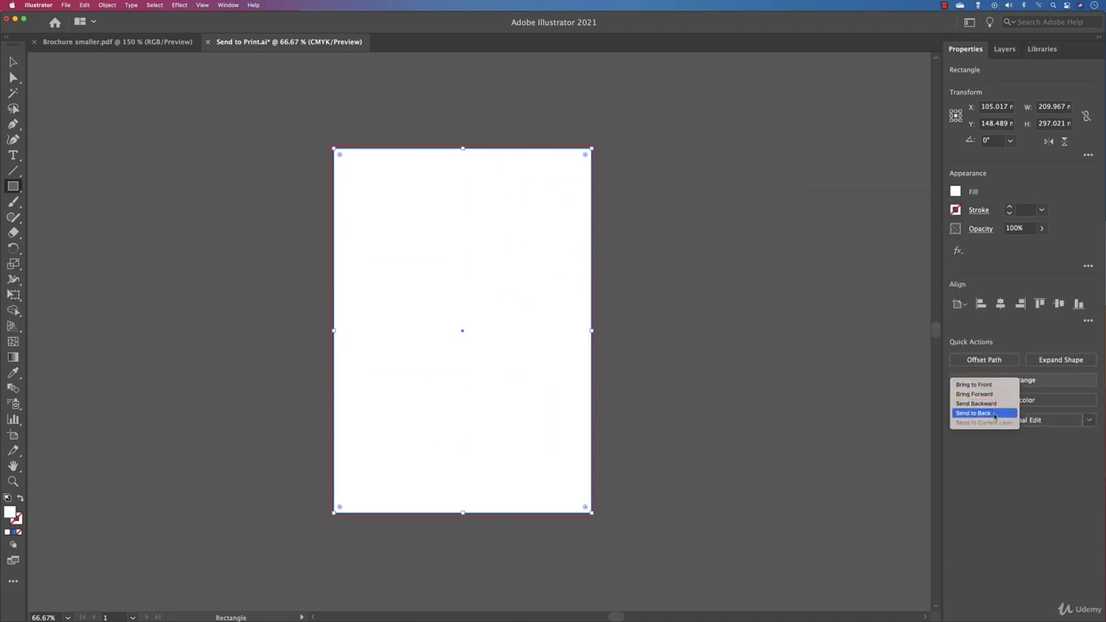
click(993, 413)
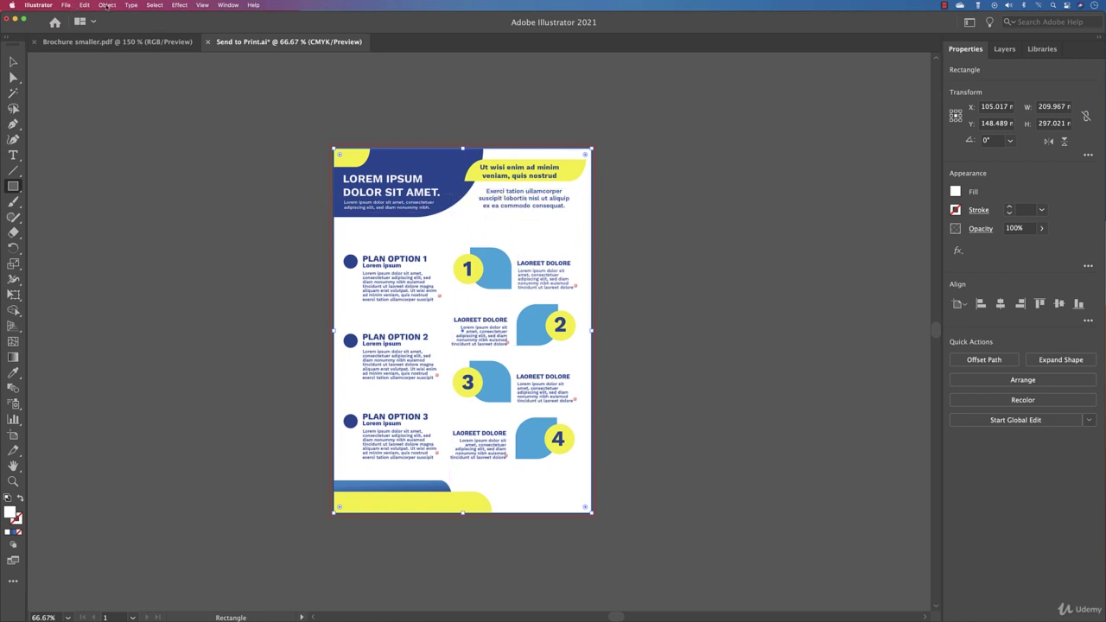
Step: Create trim marks around the artboard and check the resulting group
click(108, 6)
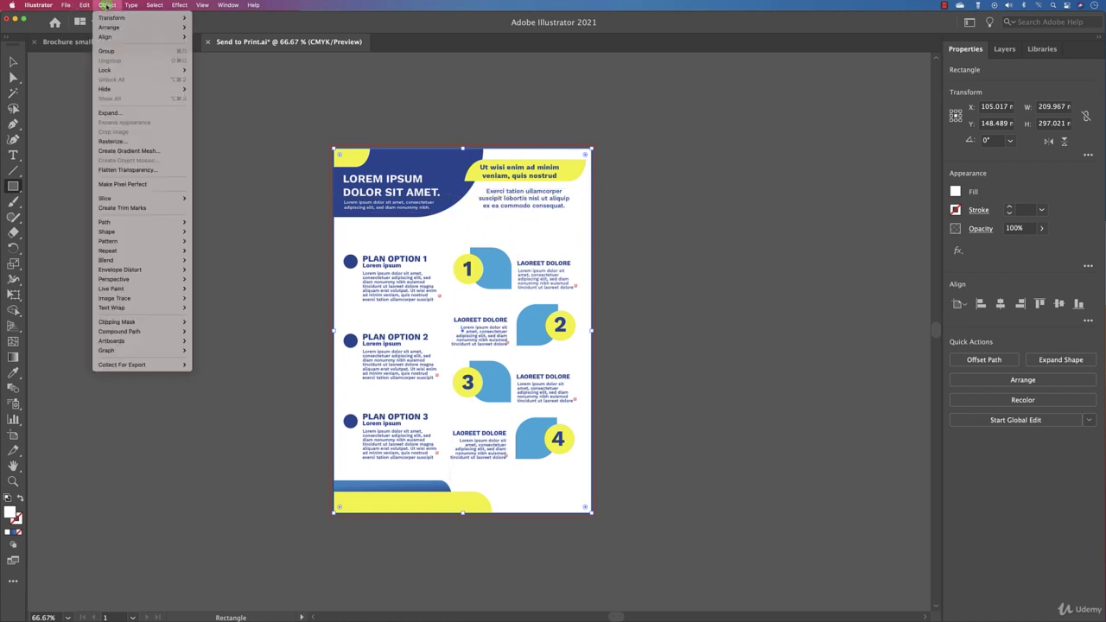
click(135, 210)
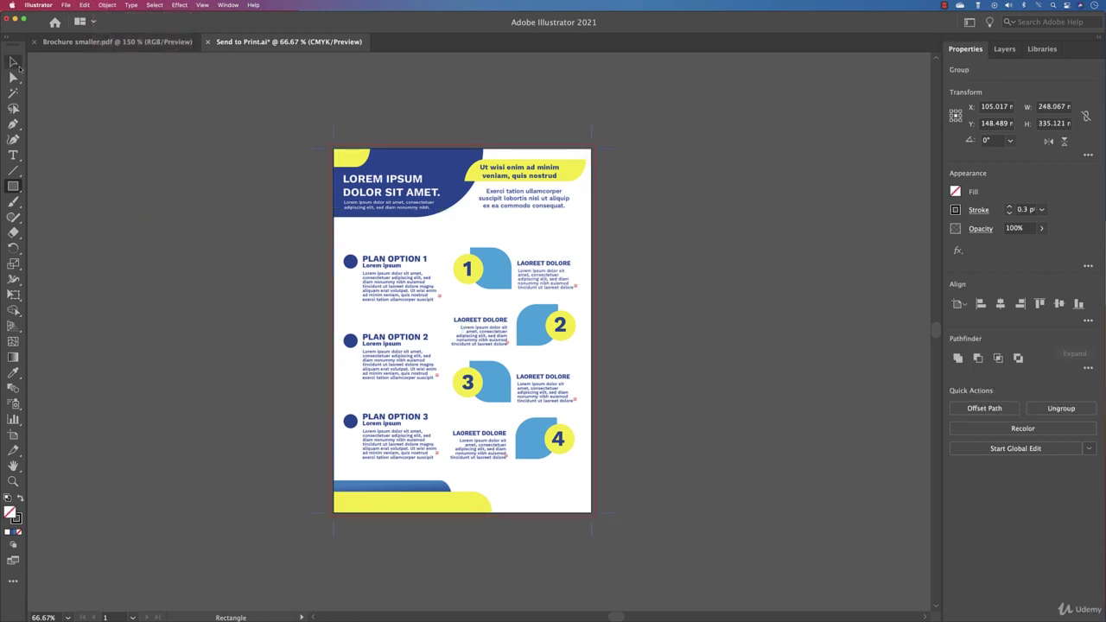
click(15, 64)
click(286, 122)
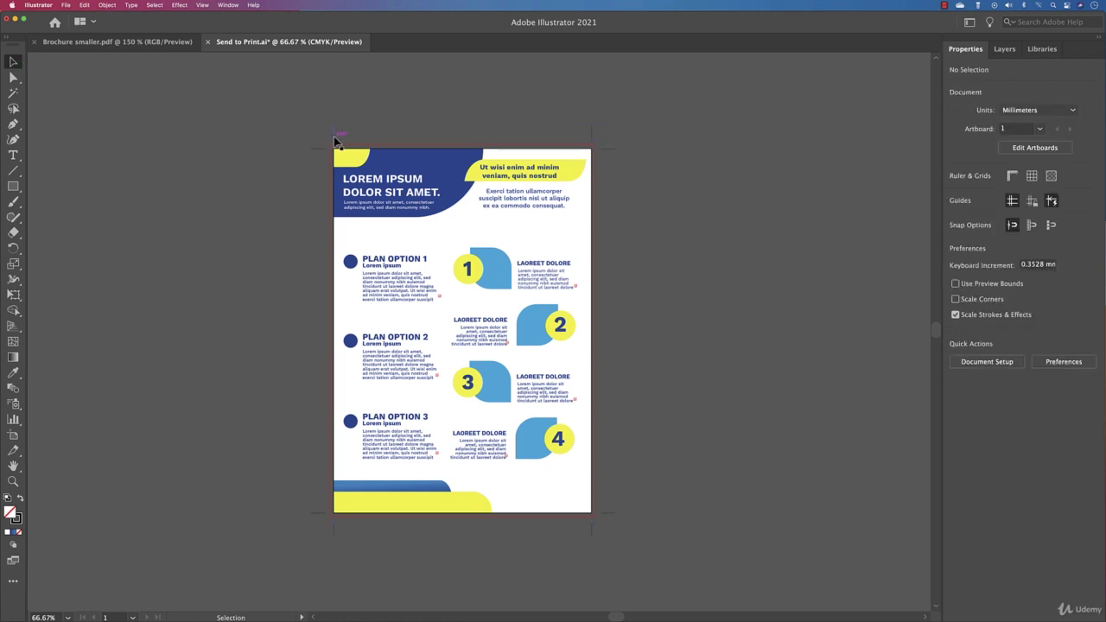
click(336, 138)
scroll(329, 139, up, 4)
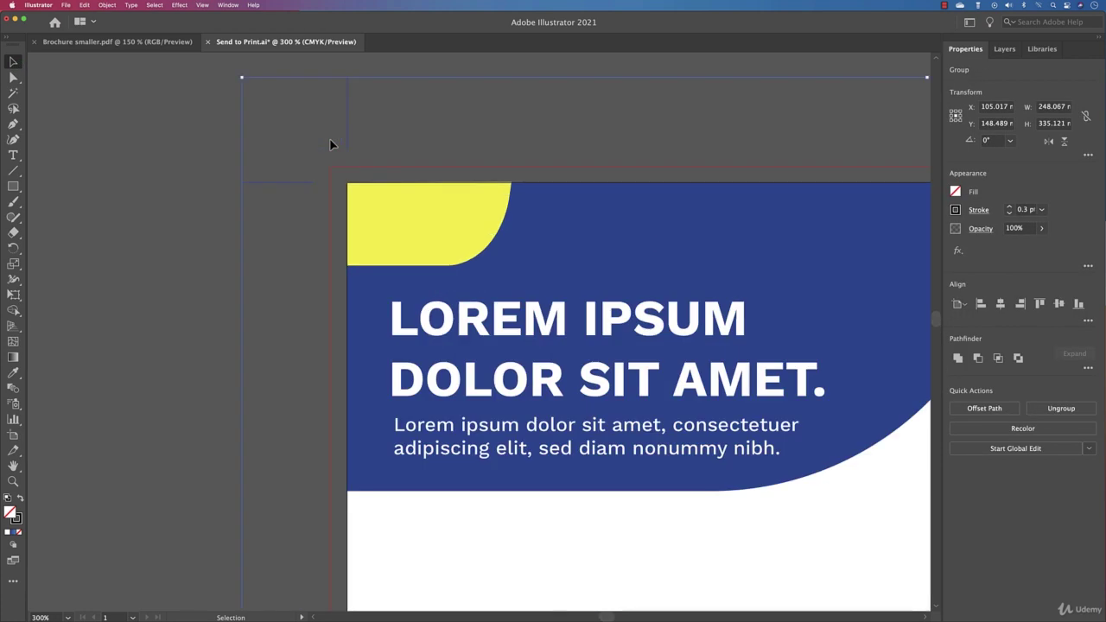
click(232, 131)
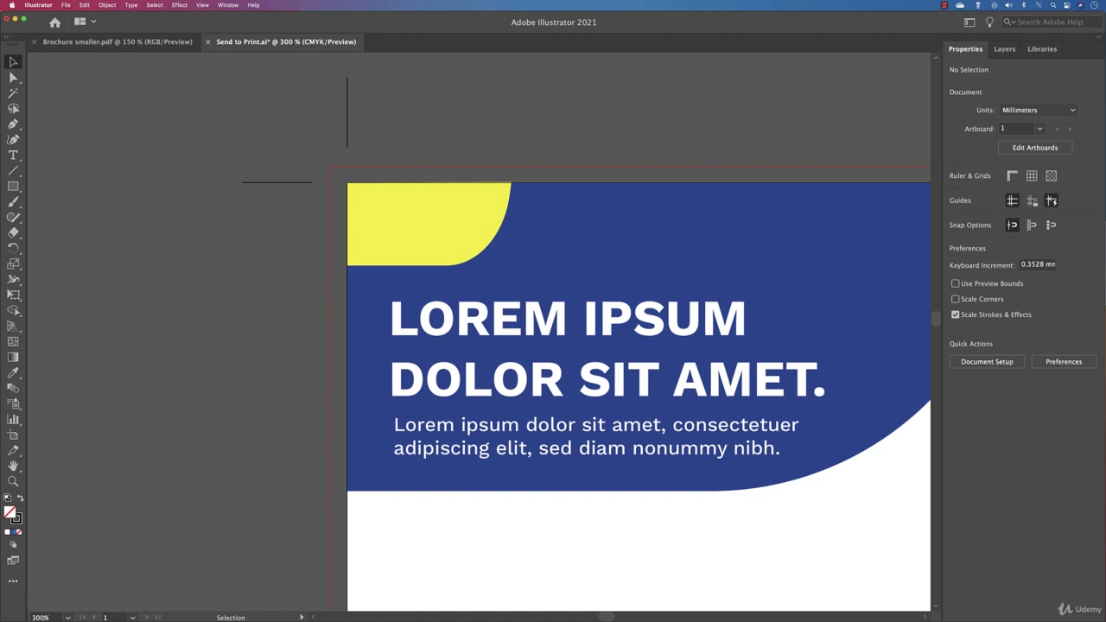
Step: Show the Layers panel and expand the trim-marks group to view its paths
click(1003, 50)
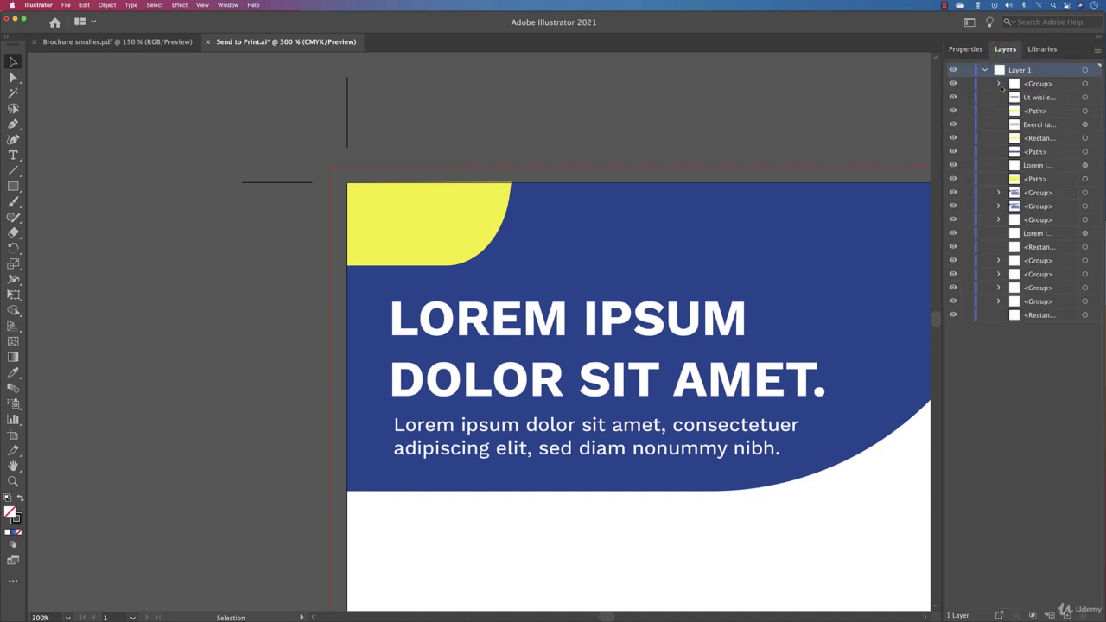
click(999, 83)
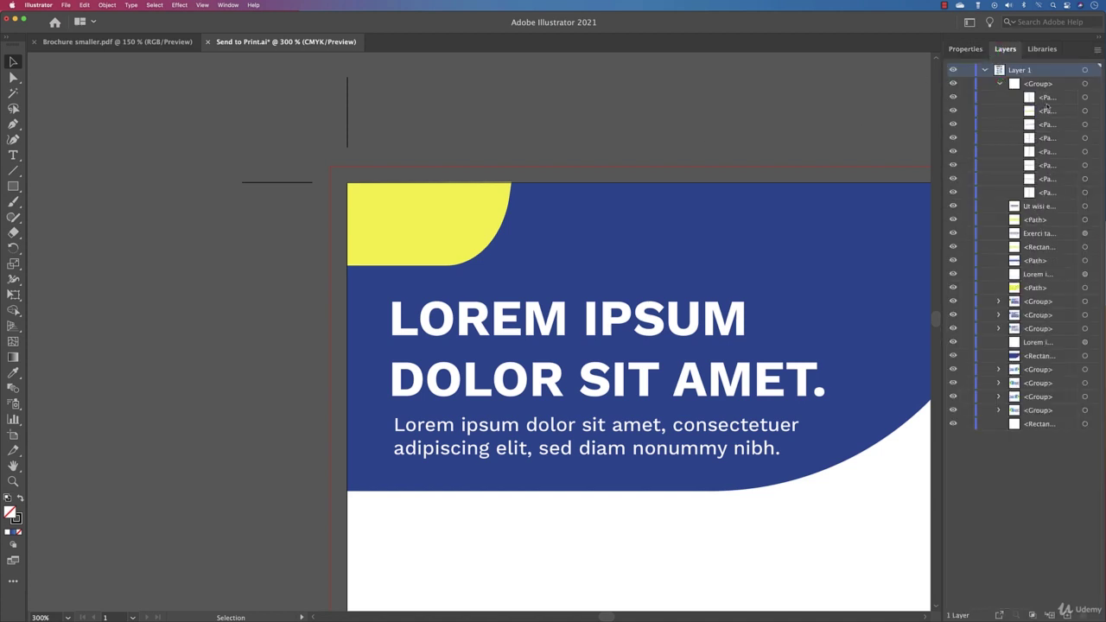
click(1085, 97)
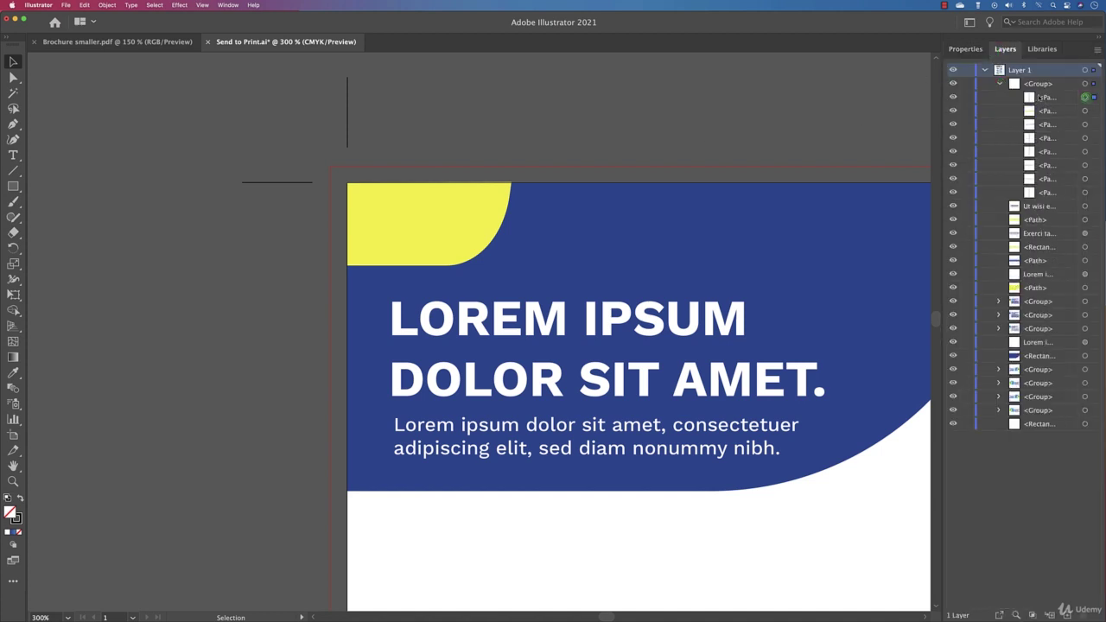
click(1085, 83)
click(197, 143)
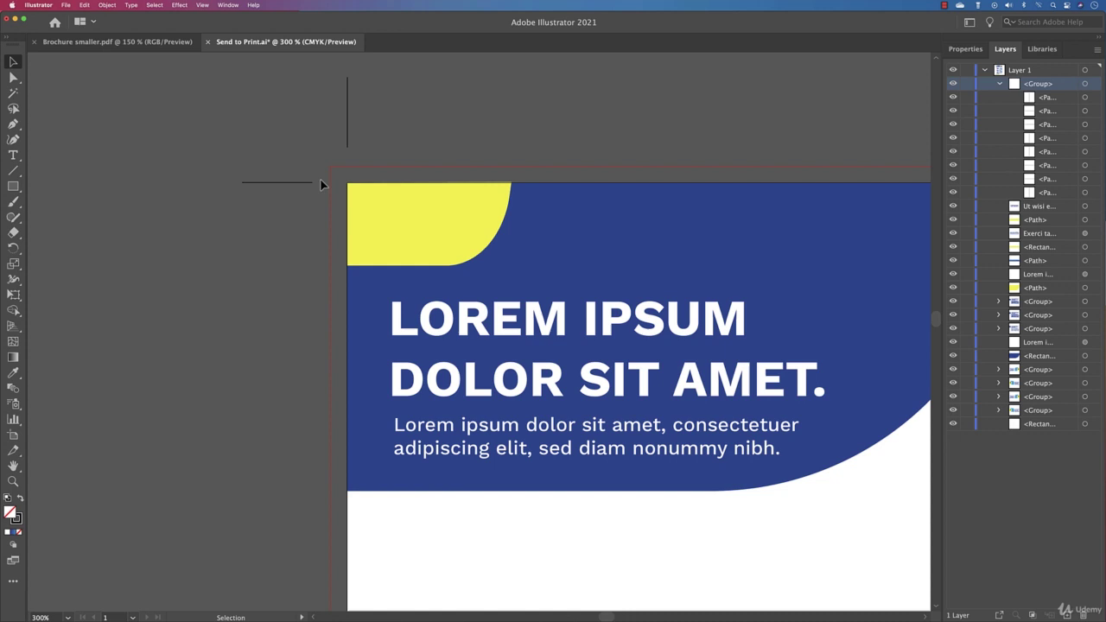
Step: Extend the top-left yellow shape, blue header and white background's top corner into the bleed
click(384, 207)
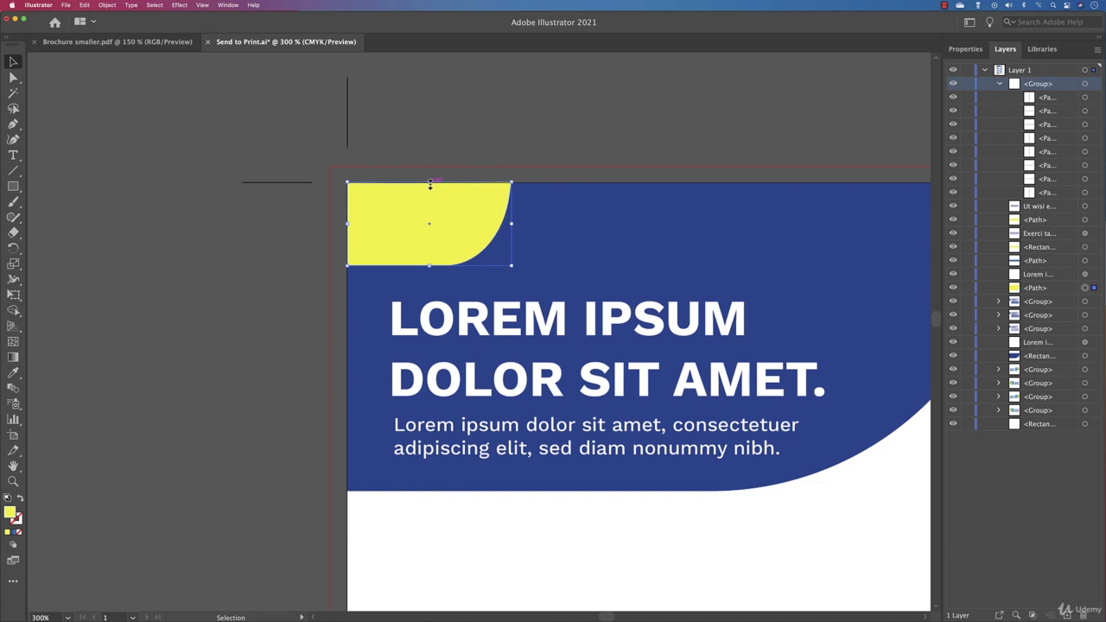
drag(348, 182, 334, 170)
click(363, 302)
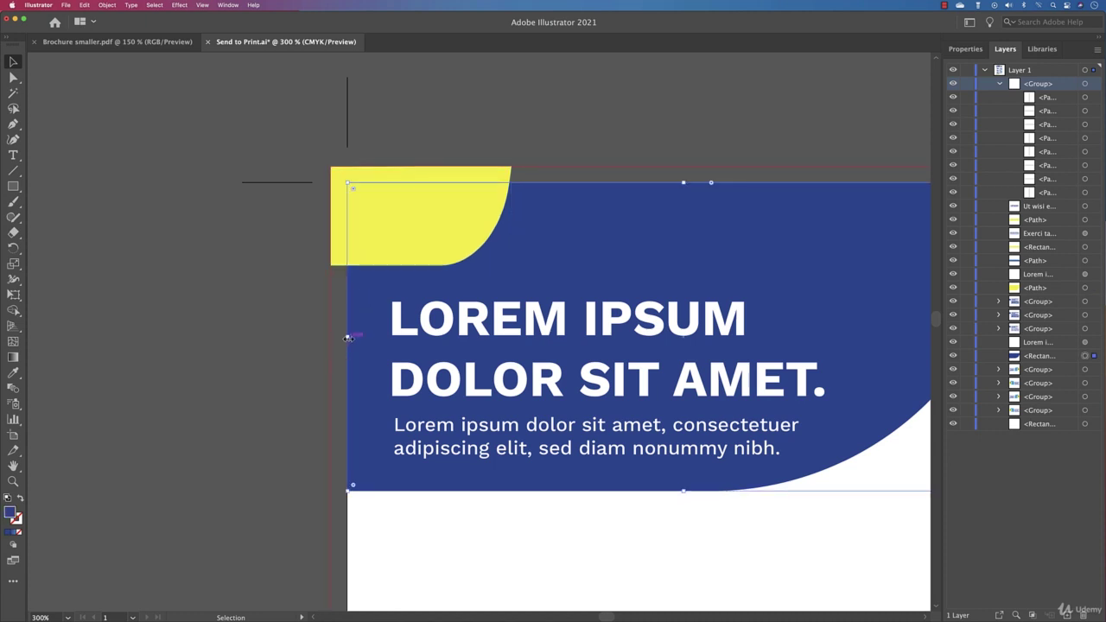
drag(348, 338, 331, 341)
drag(674, 182, 675, 167)
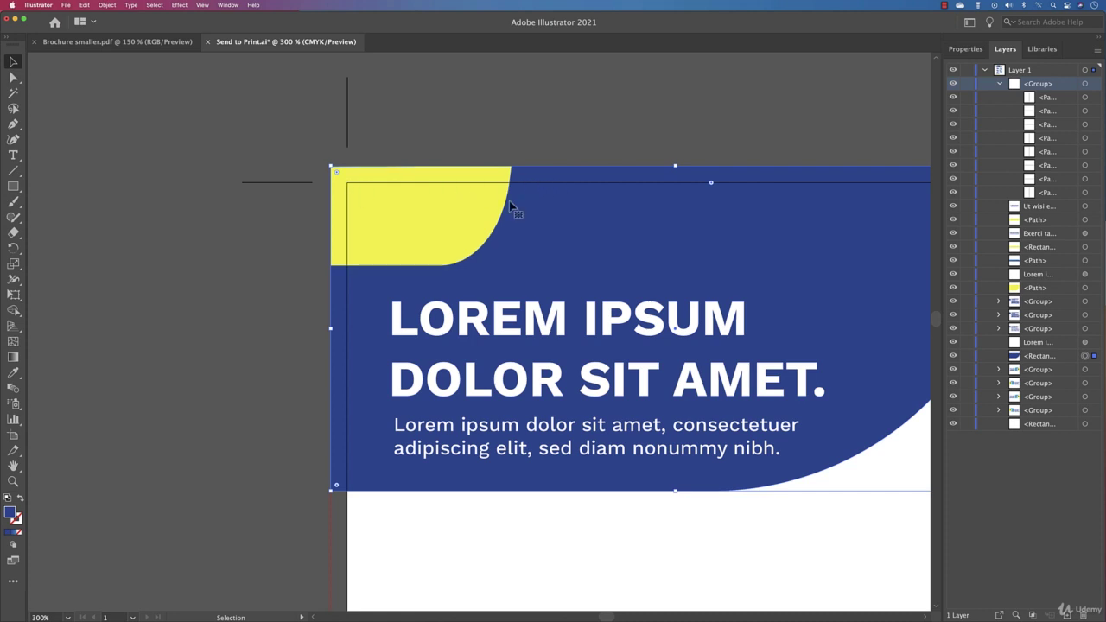
scroll(710, 202, right, 10)
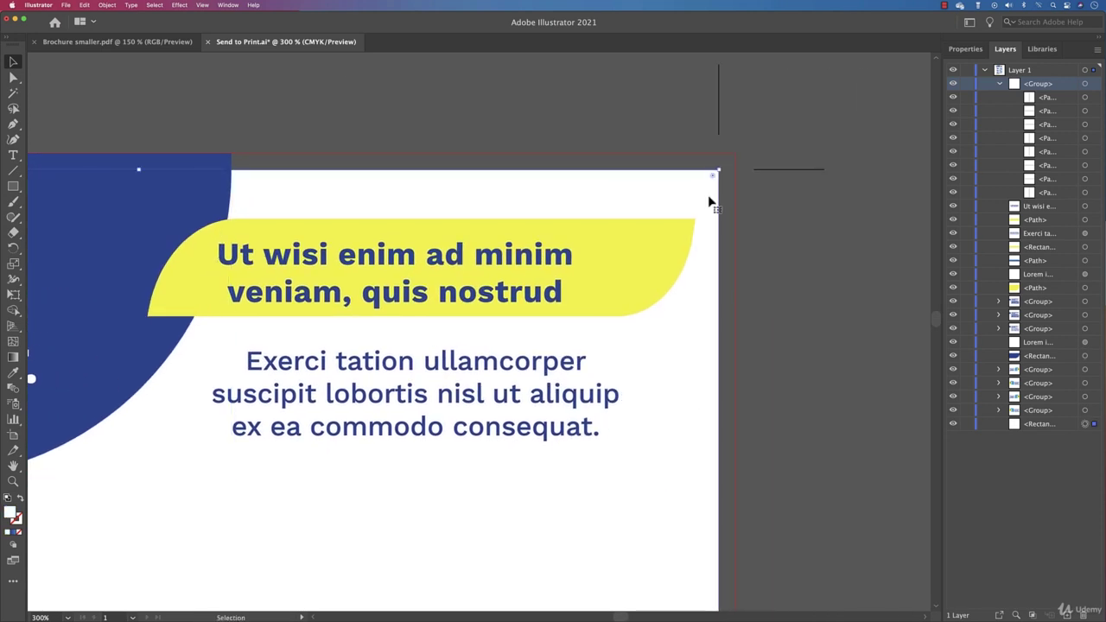
drag(716, 172, 734, 154)
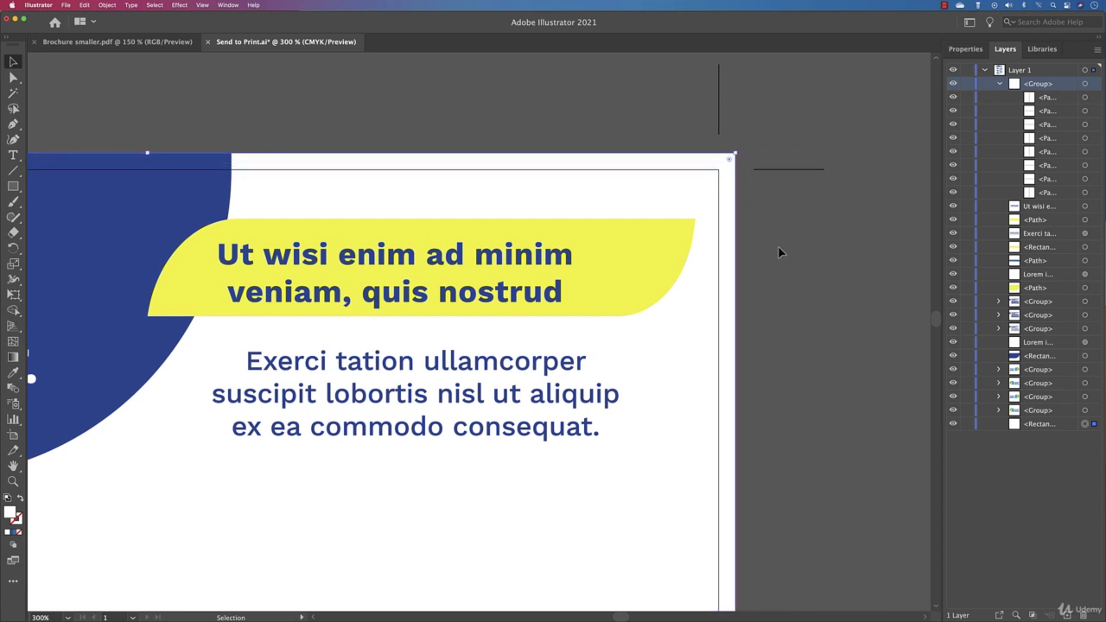
scroll(645, 325, down, 5)
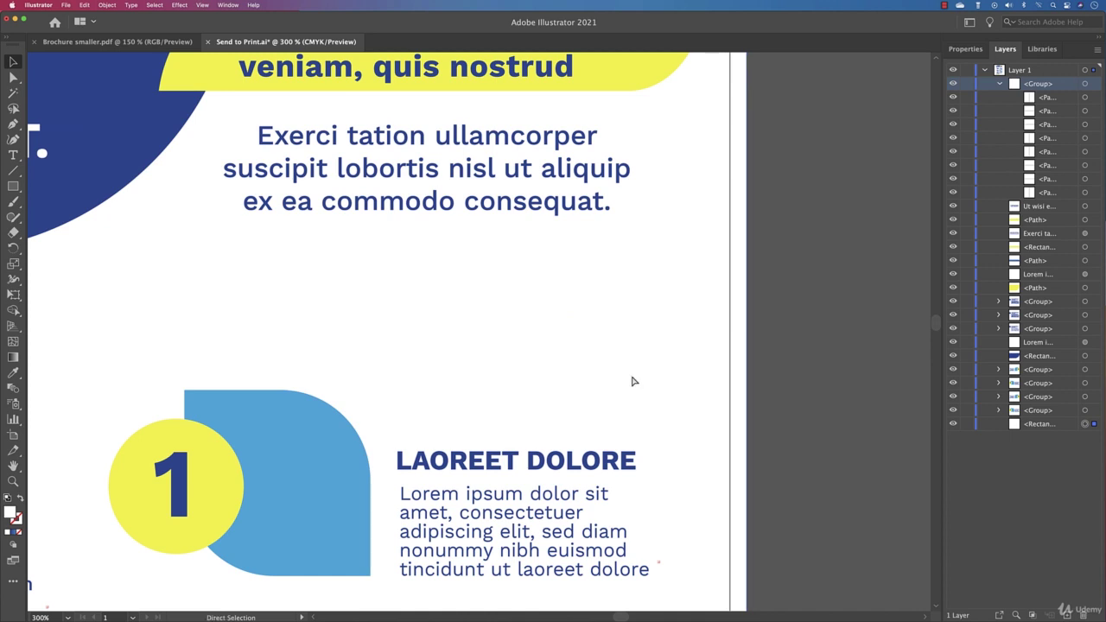
Step: Stretch the bottom yellow shape down and left into the bleed
key(super+0)
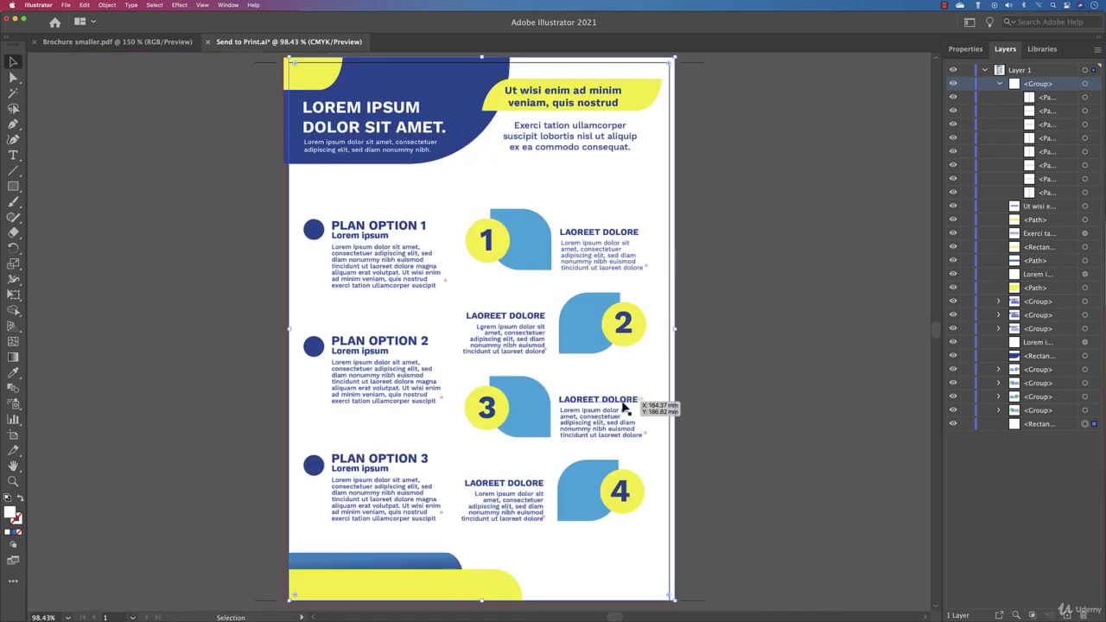
click(354, 592)
key(a)
key(super+1)
key(v)
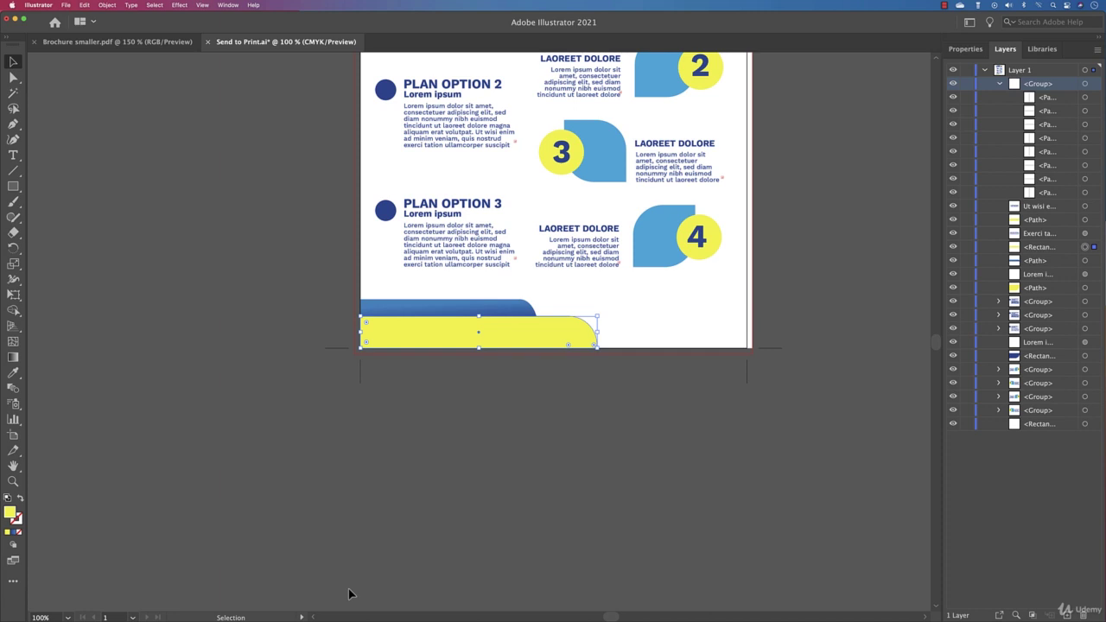
drag(479, 348, 478, 353)
drag(346, 339, 355, 313)
Step: Extend the white background rectangle to the left and bottom bleed edges, then deselect
click(391, 303)
click(374, 260)
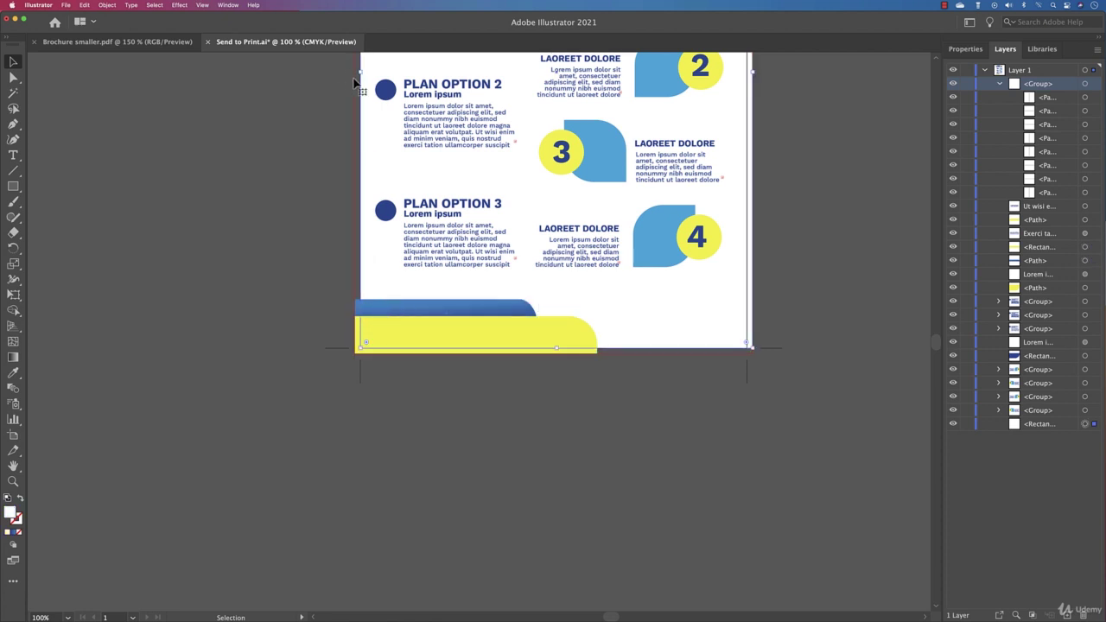
drag(361, 72, 355, 73)
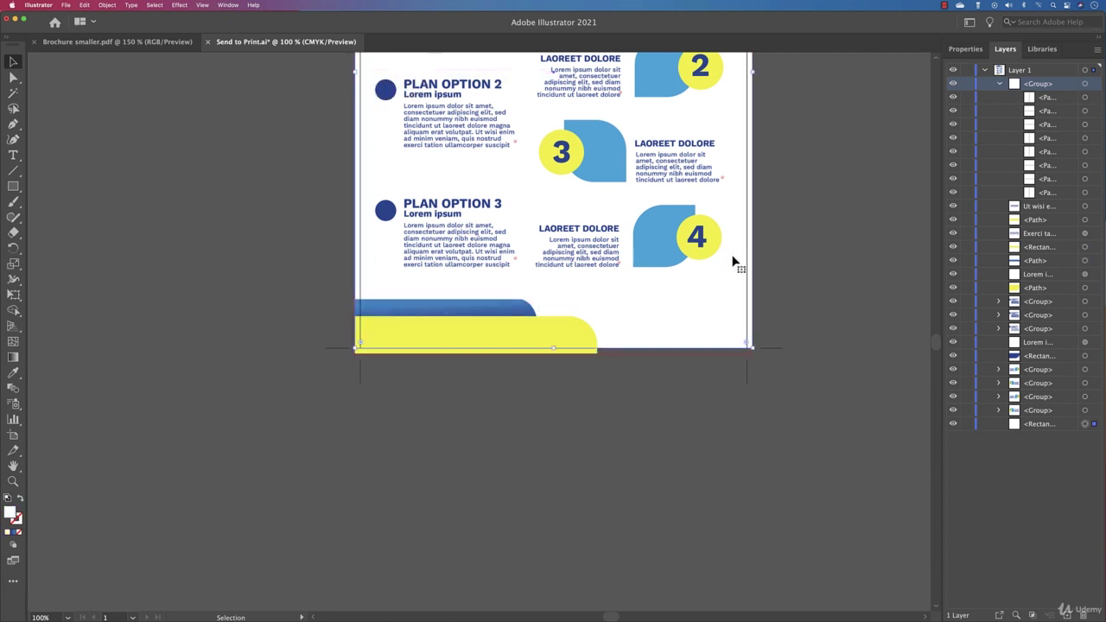
drag(556, 349, 557, 354)
click(593, 395)
key(space)
scroll(593, 156, up, 5)
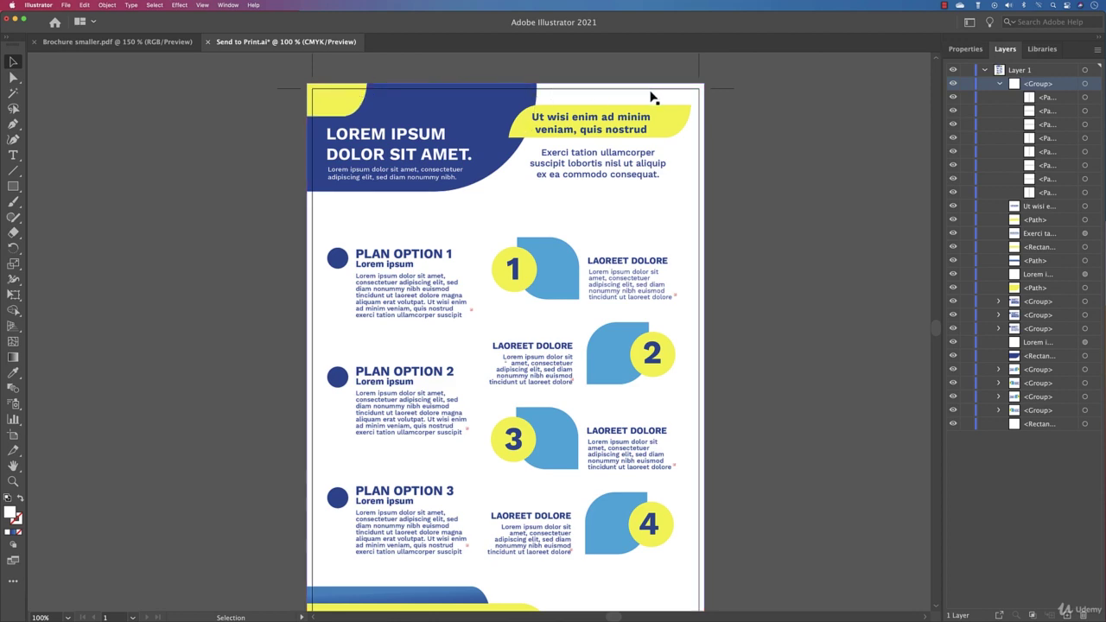
drag(588, 400, 563, 394)
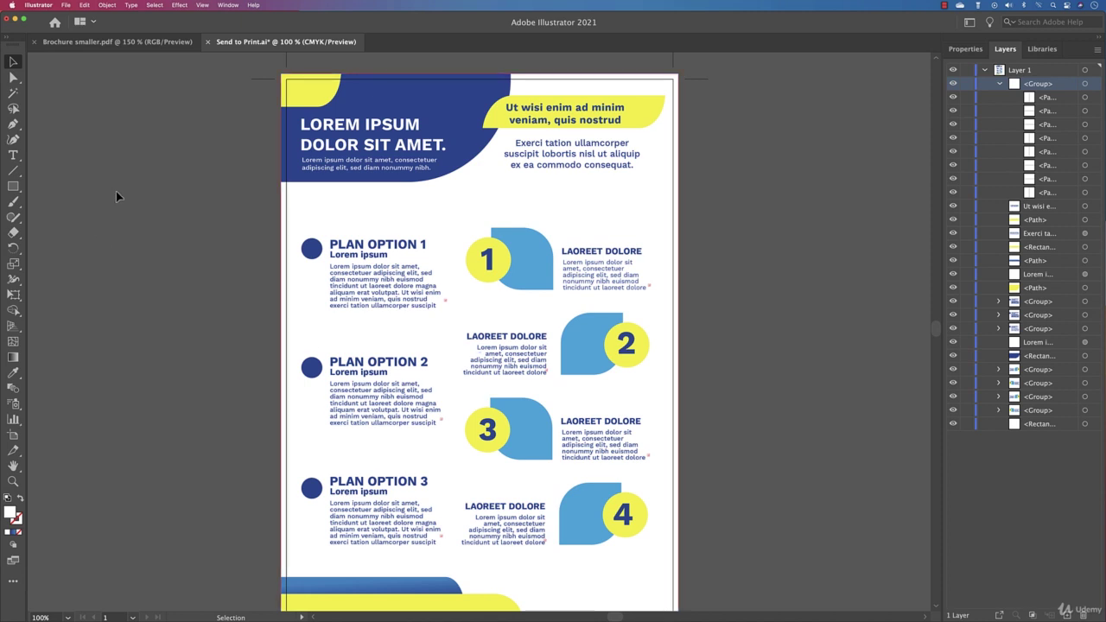
Step: Save As Send to Print.pdf in Desktop > Illustrator Course files with Adobe PDF format
click(65, 8)
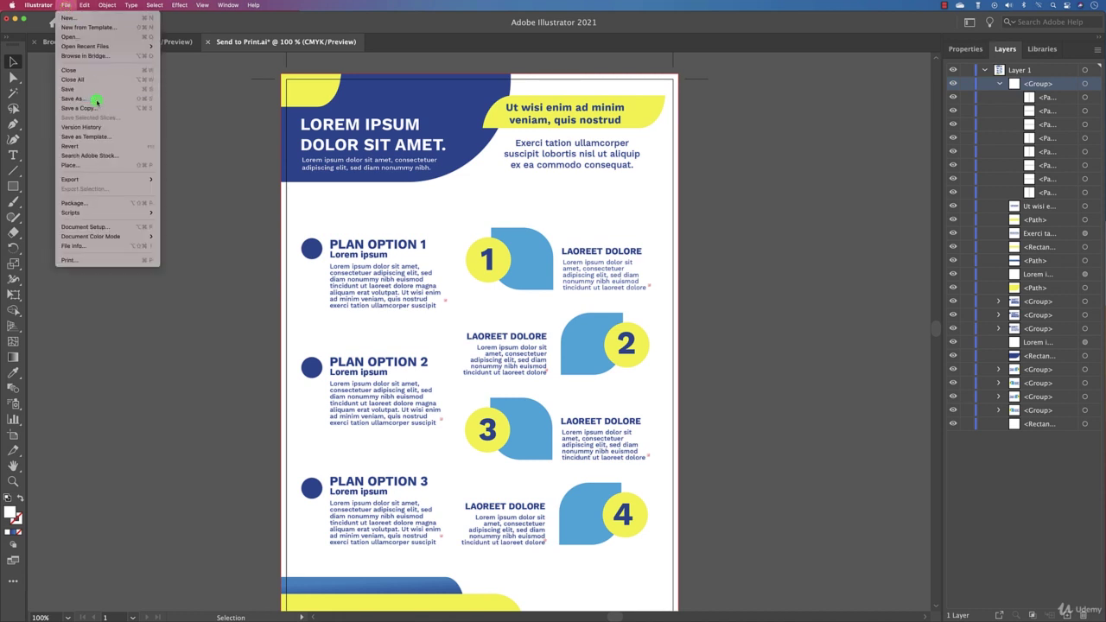
click(96, 100)
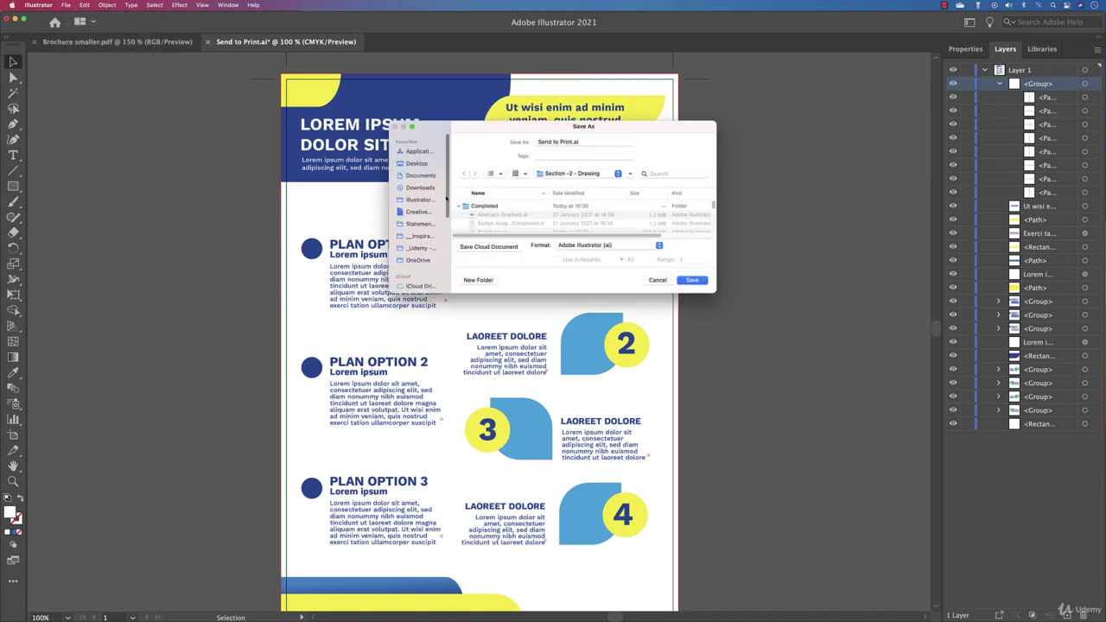
click(417, 163)
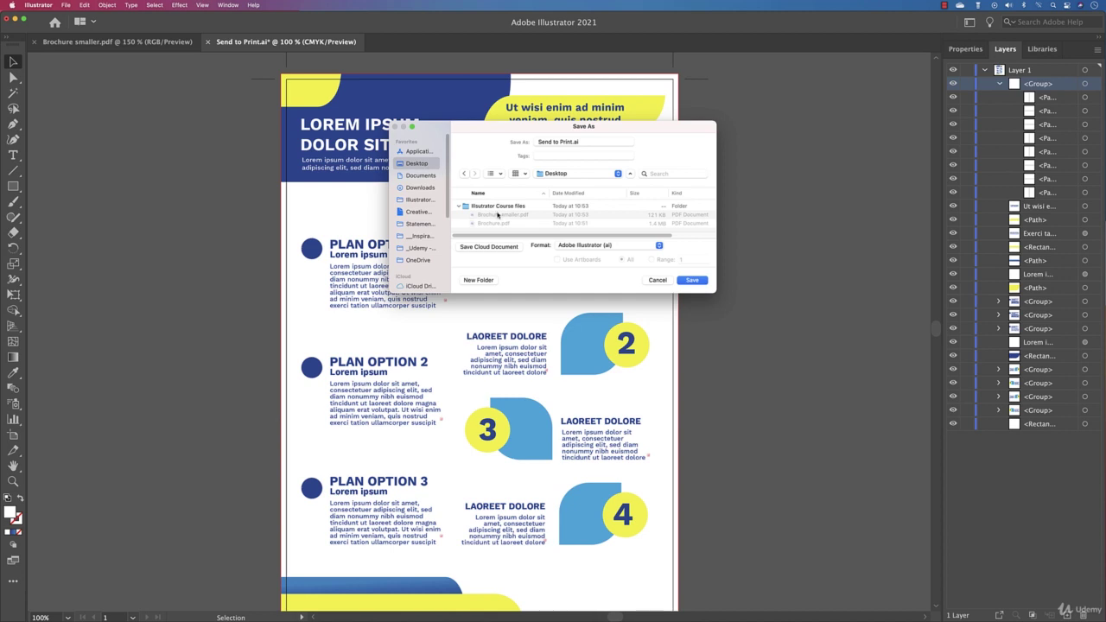
click(495, 206)
double_click(489, 207)
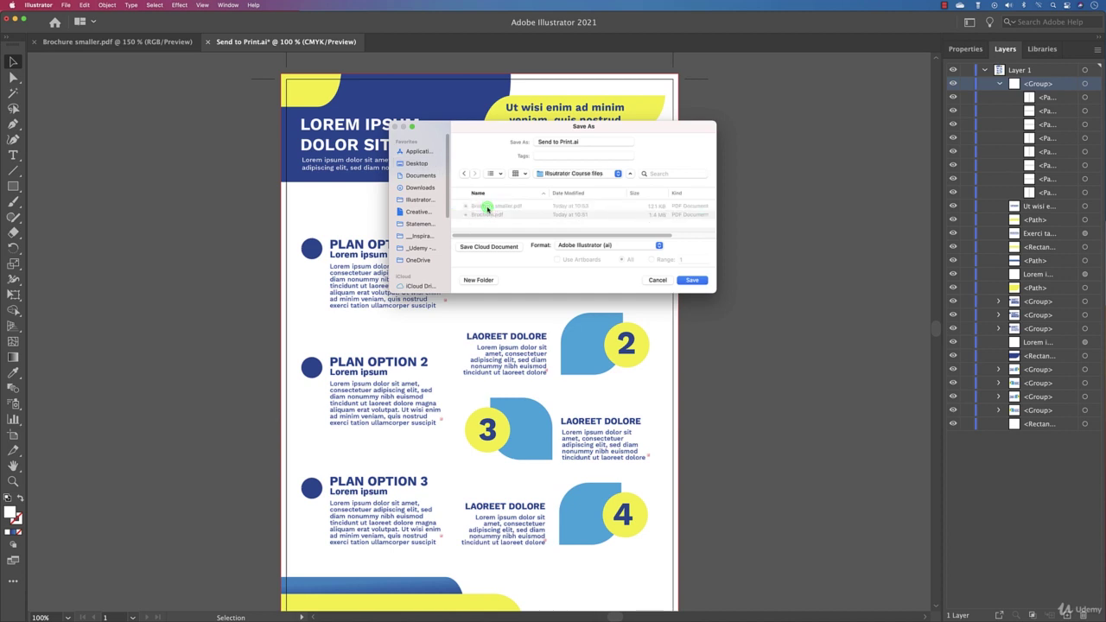
click(636, 245)
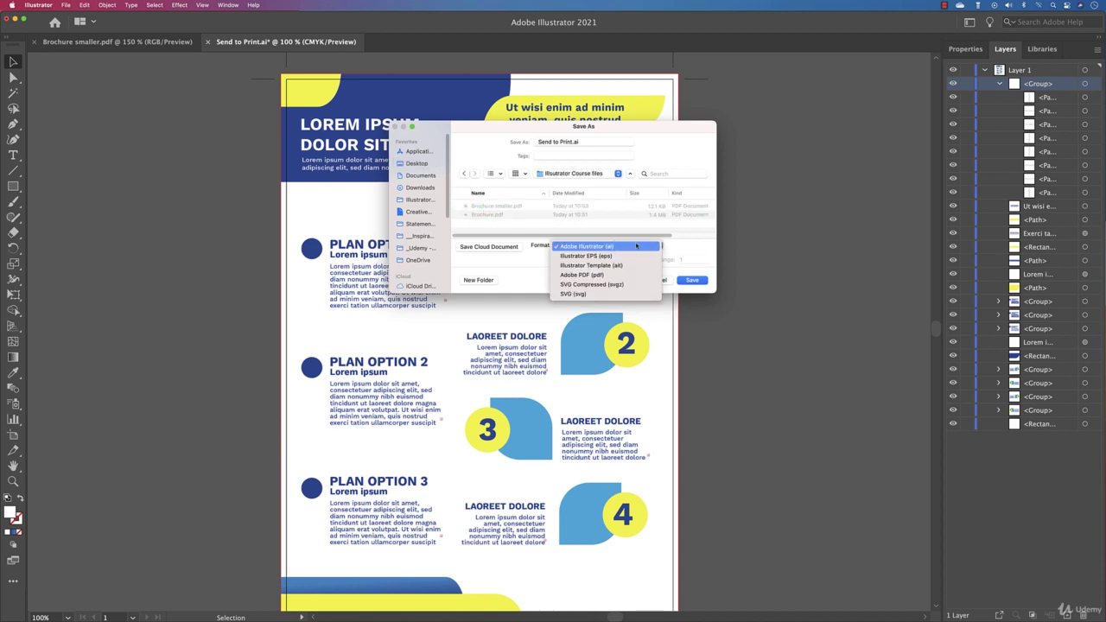
click(619, 275)
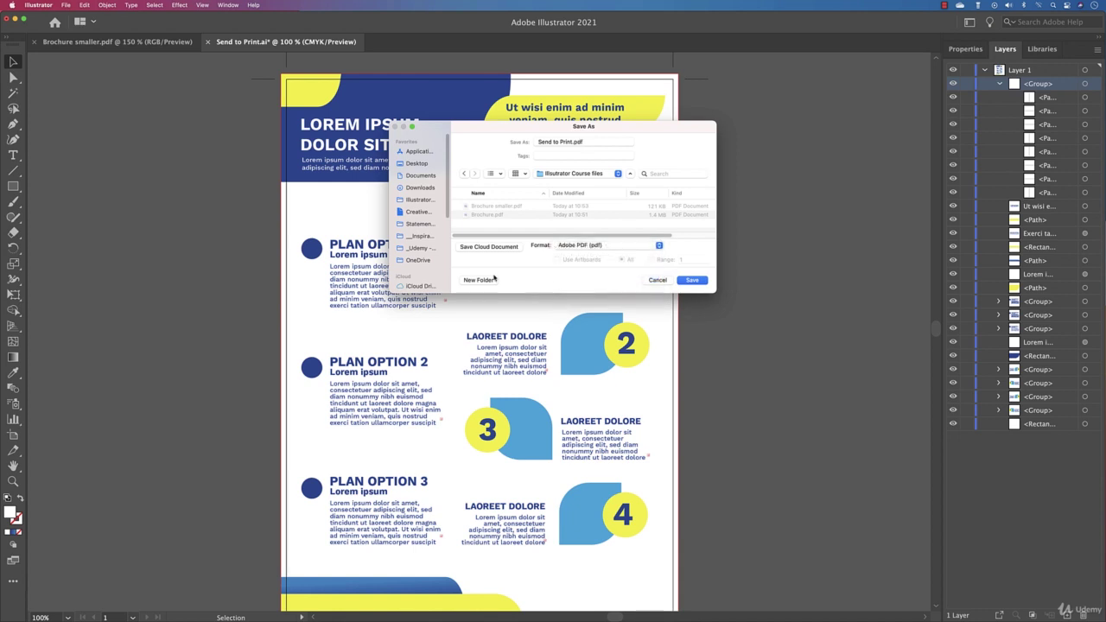
Step: Apply the [High Quality Print] preset, untick Preserve Illustrator Editing Capabilities, and show Marks and Bleeds
click(692, 280)
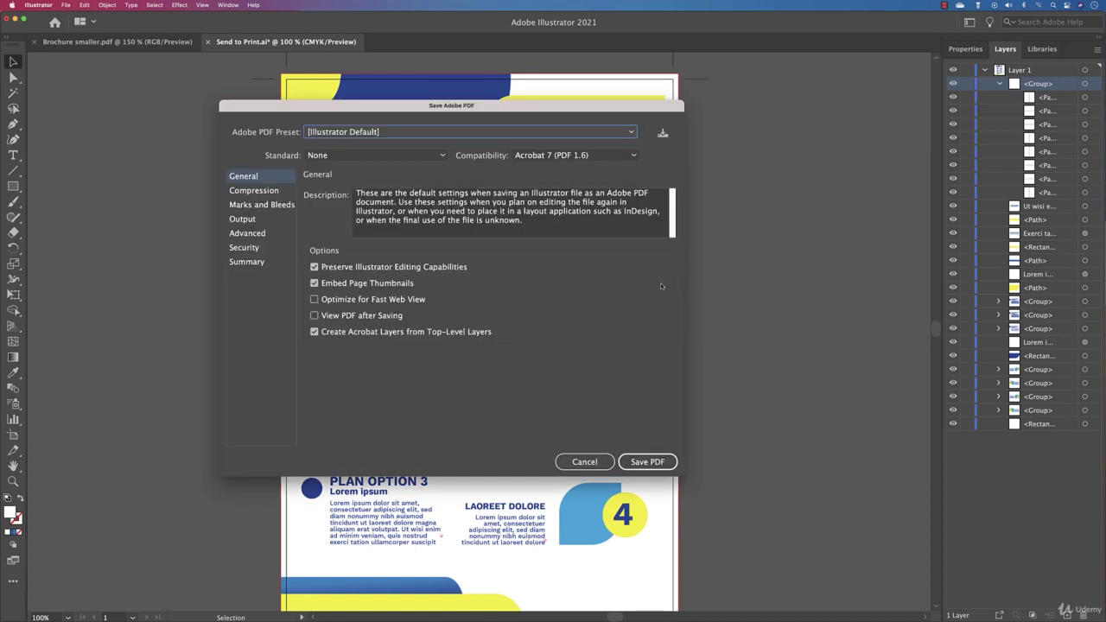
click(367, 271)
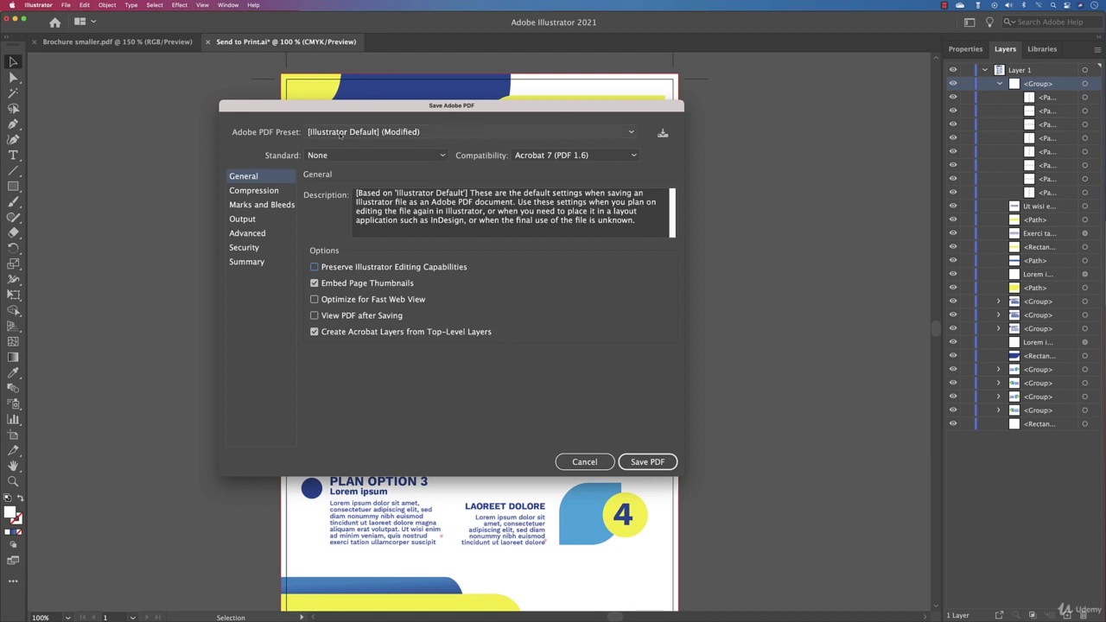
click(341, 133)
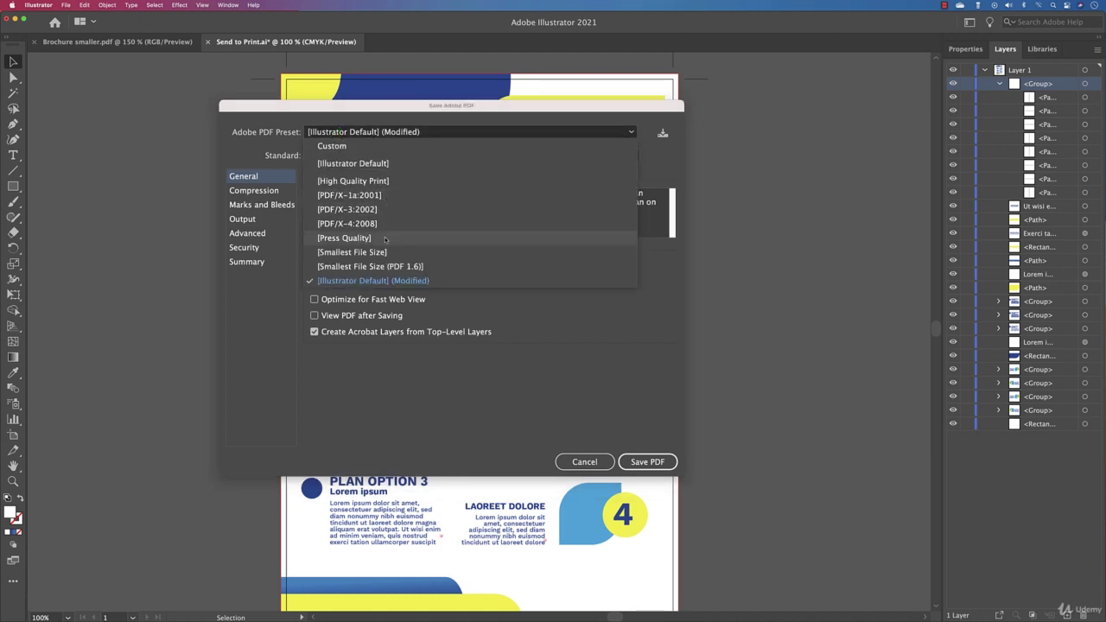
click(386, 182)
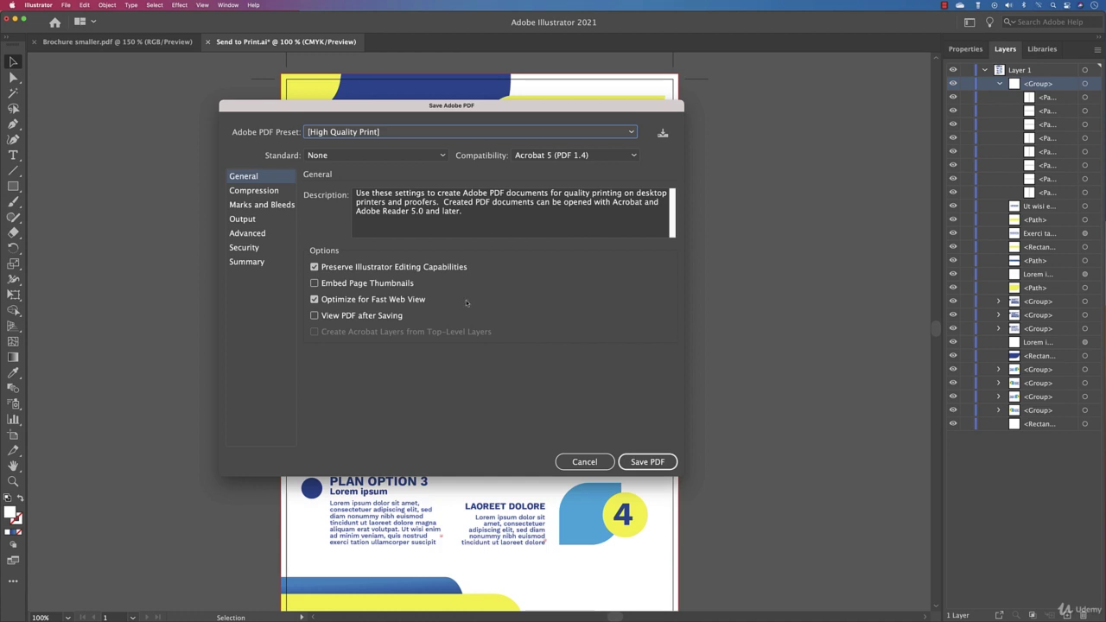
click(315, 267)
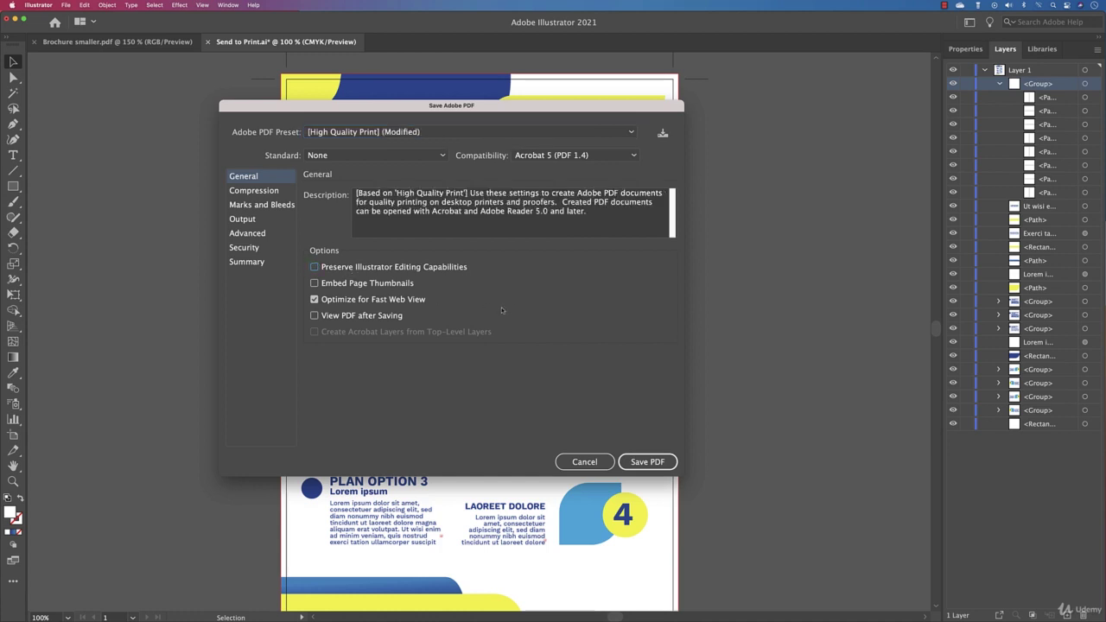
click(249, 206)
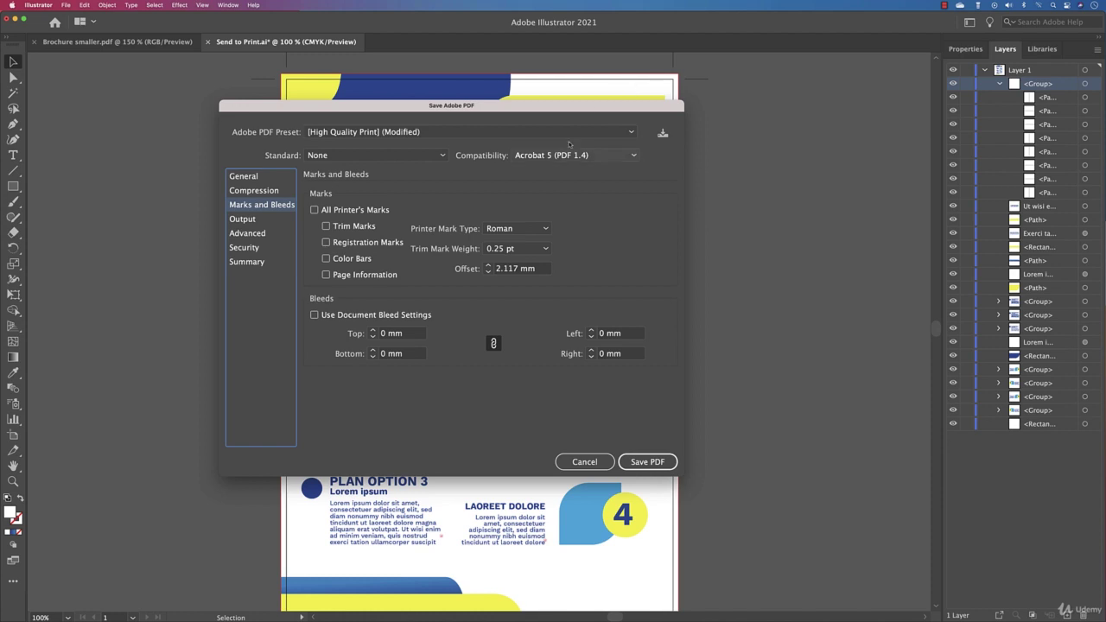
Step: Enable Use Document Bleed Settings and All Printer's Marks, then save the PDF and accept the warning
click(313, 314)
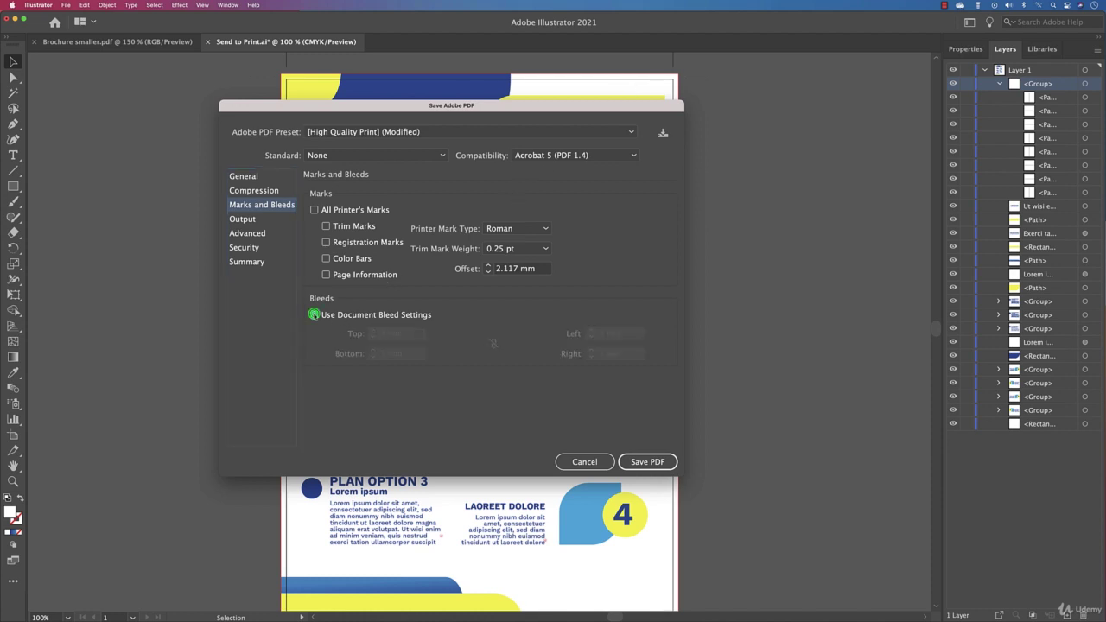
drag(541, 109, 616, 182)
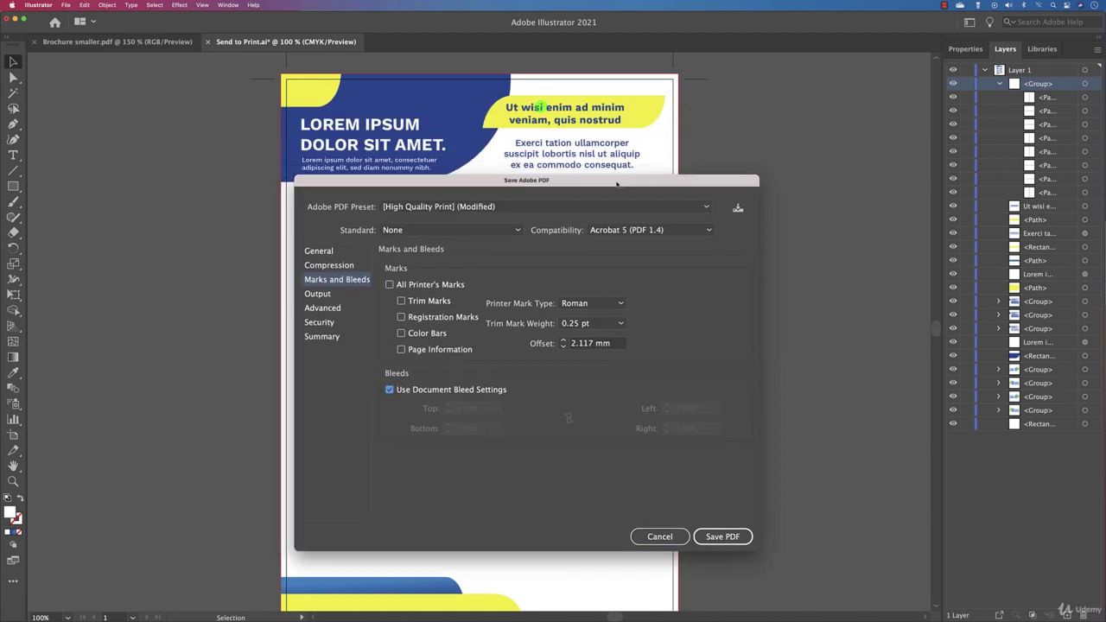
click(605, 183)
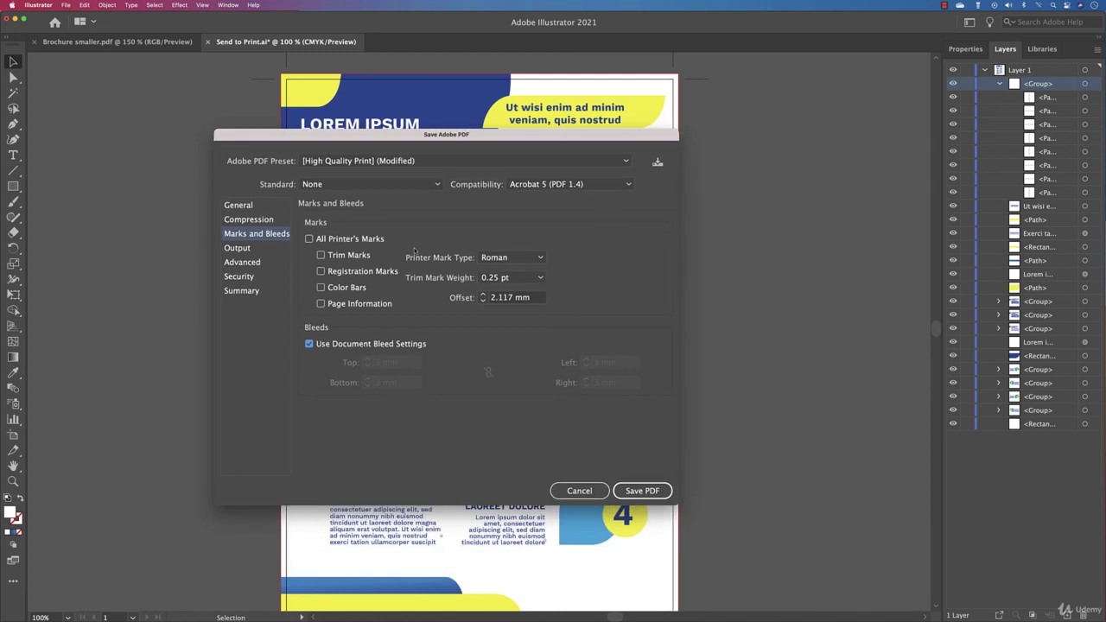
click(313, 242)
click(628, 492)
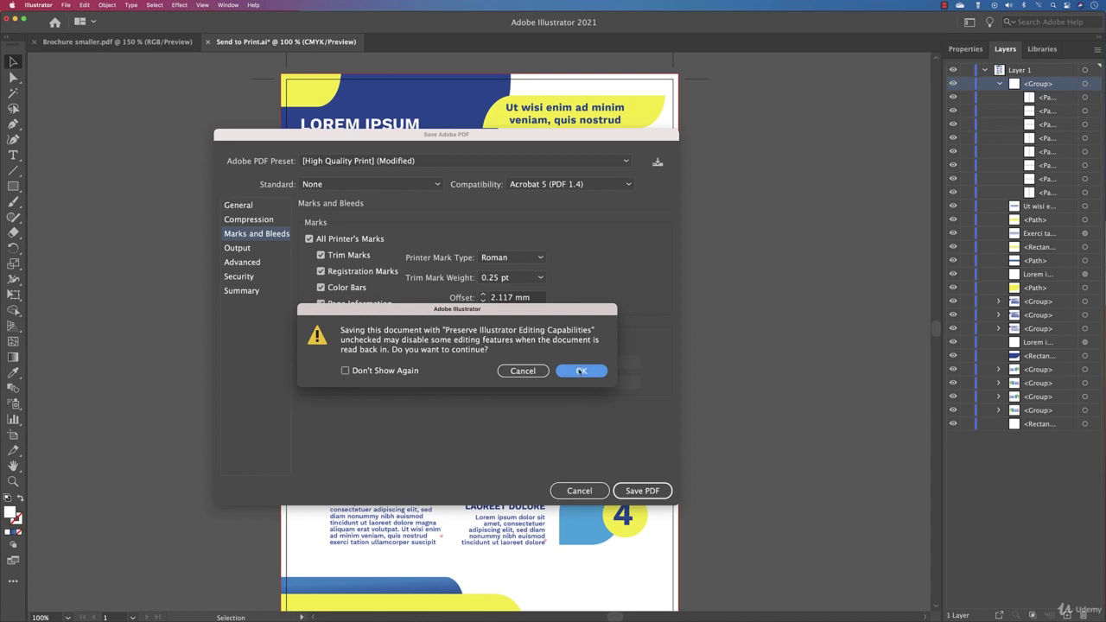
click(580, 372)
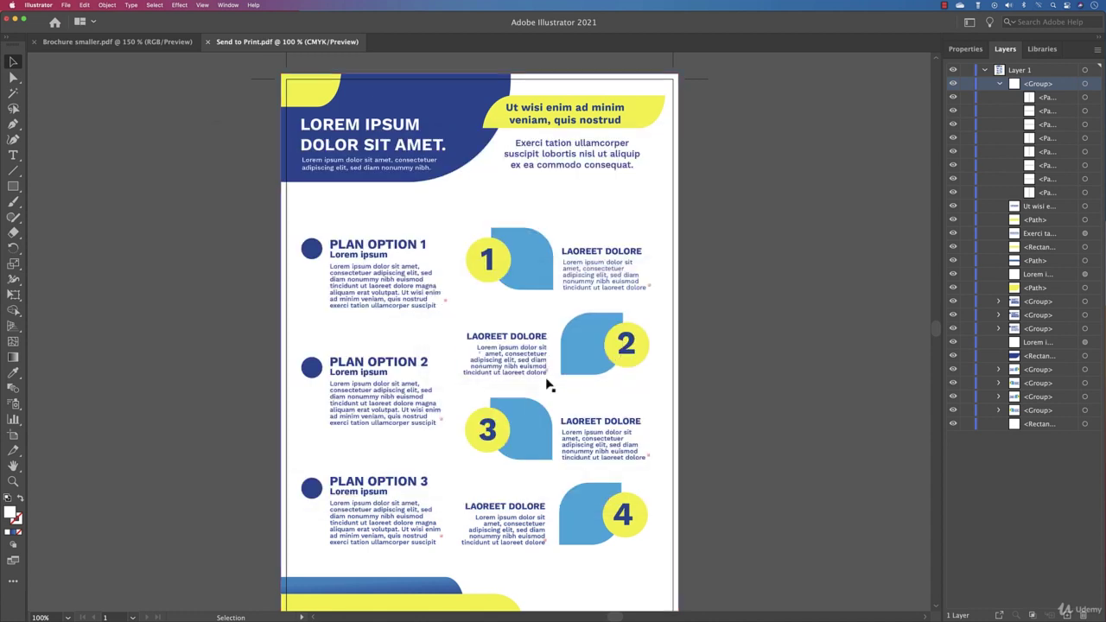
Step: In Finder, open Send to Print.pdf from Illustrator Course files in Preview
click(141, 610)
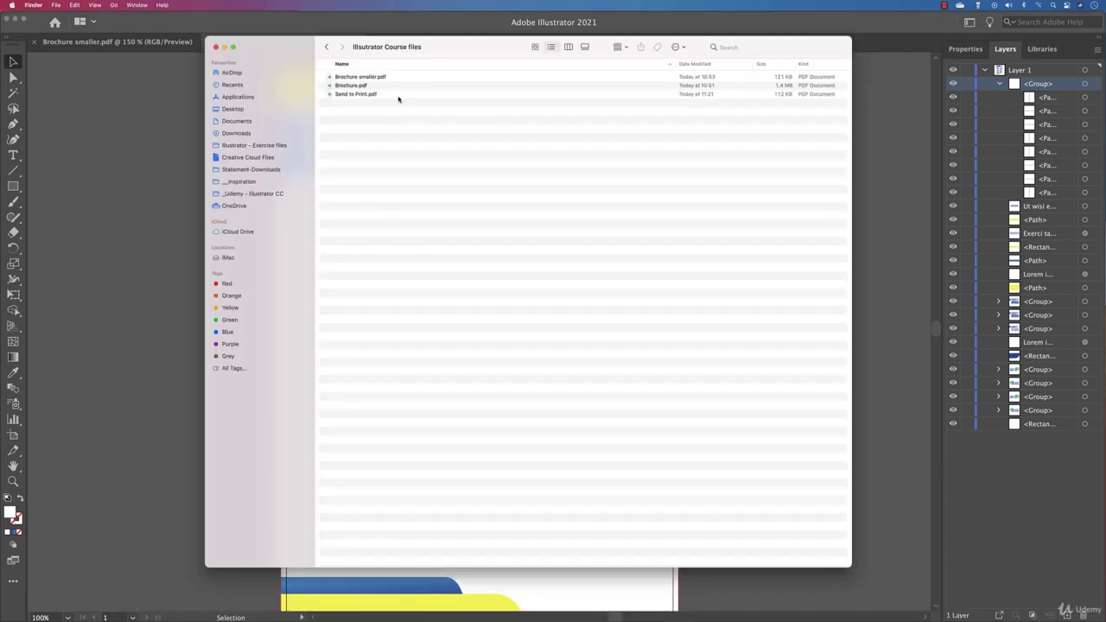
click(399, 96)
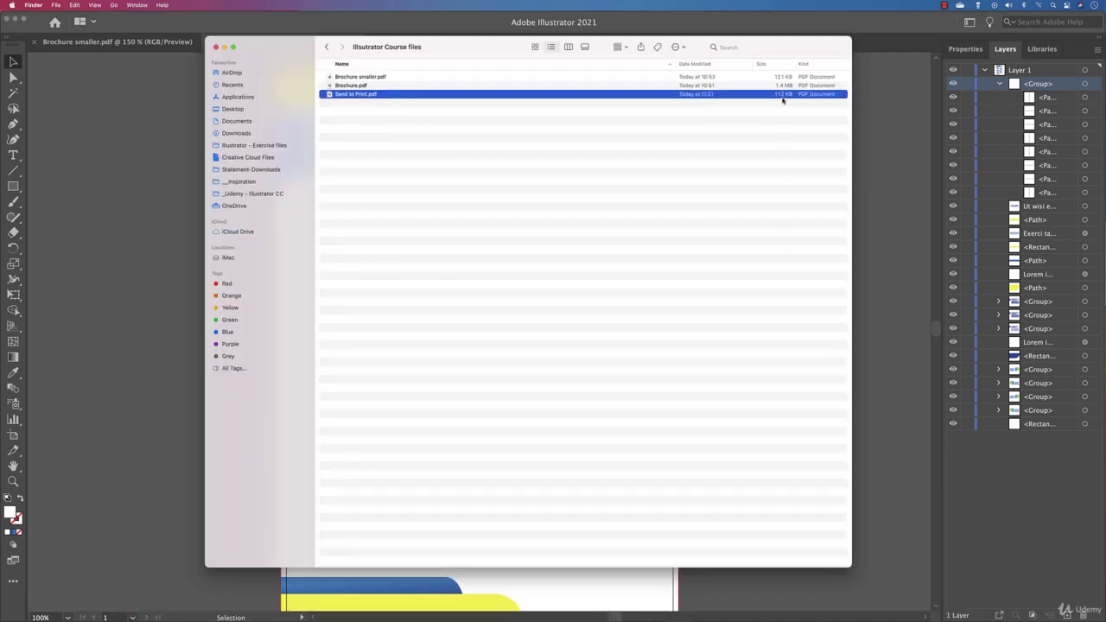
double_click(433, 95)
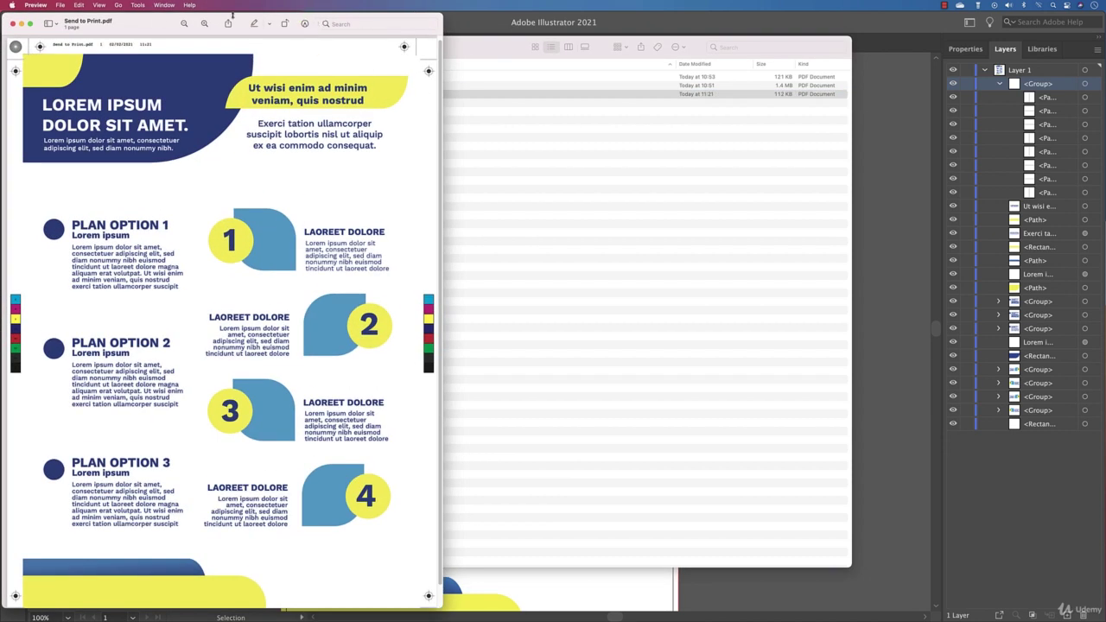
Step: Centre the Preview window and scroll the page to check the trim marks and colour bars
drag(157, 27, 397, 34)
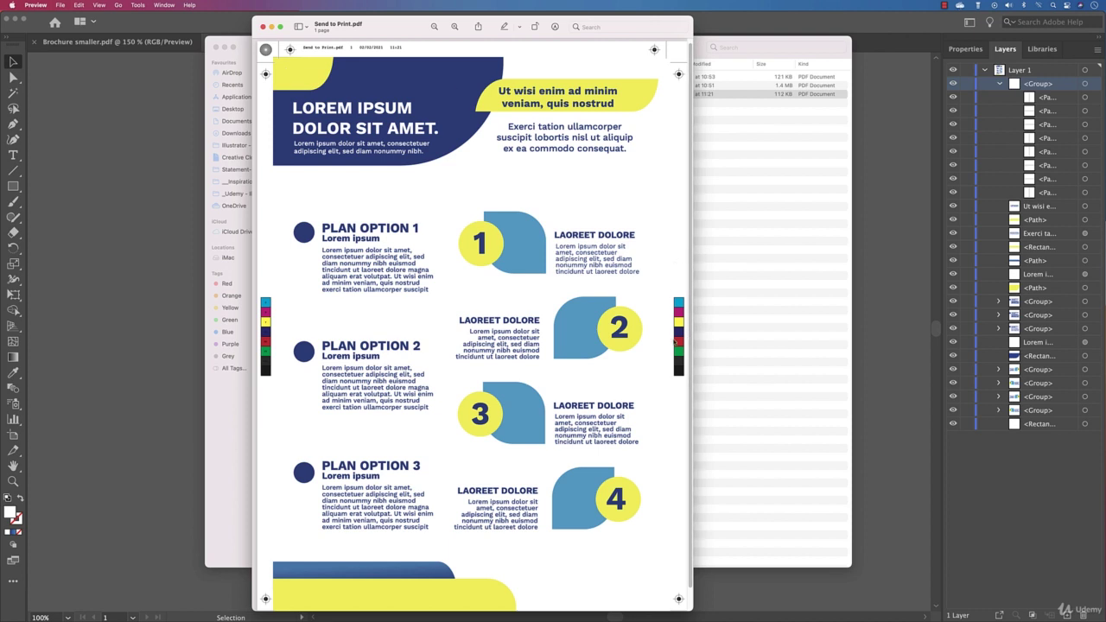
scroll(487, 395, down, 1)
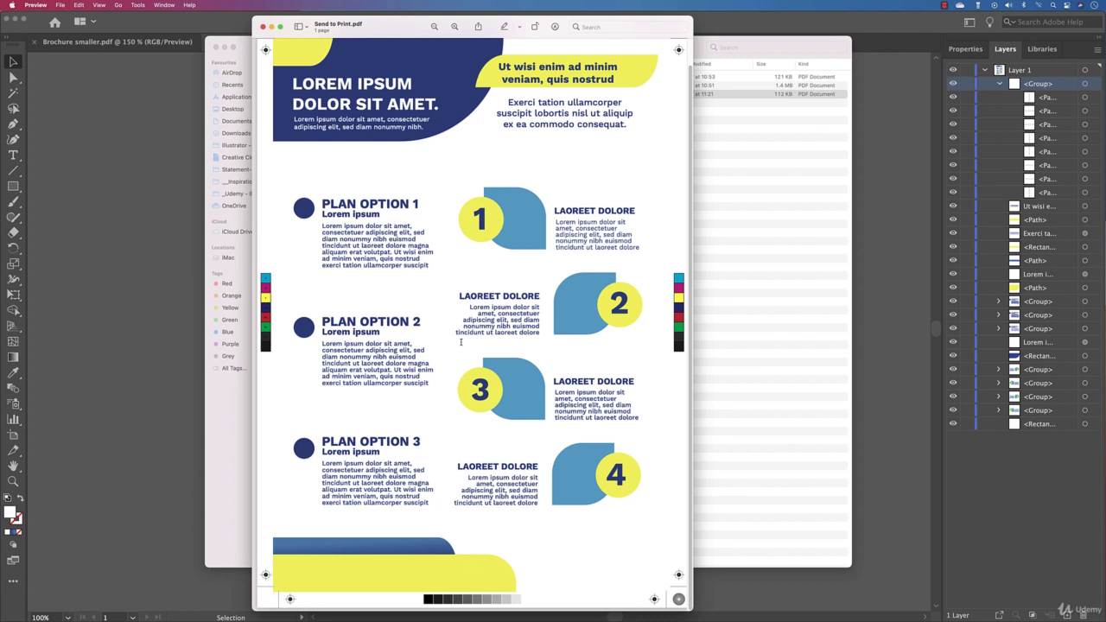
scroll(460, 342, up, 2)
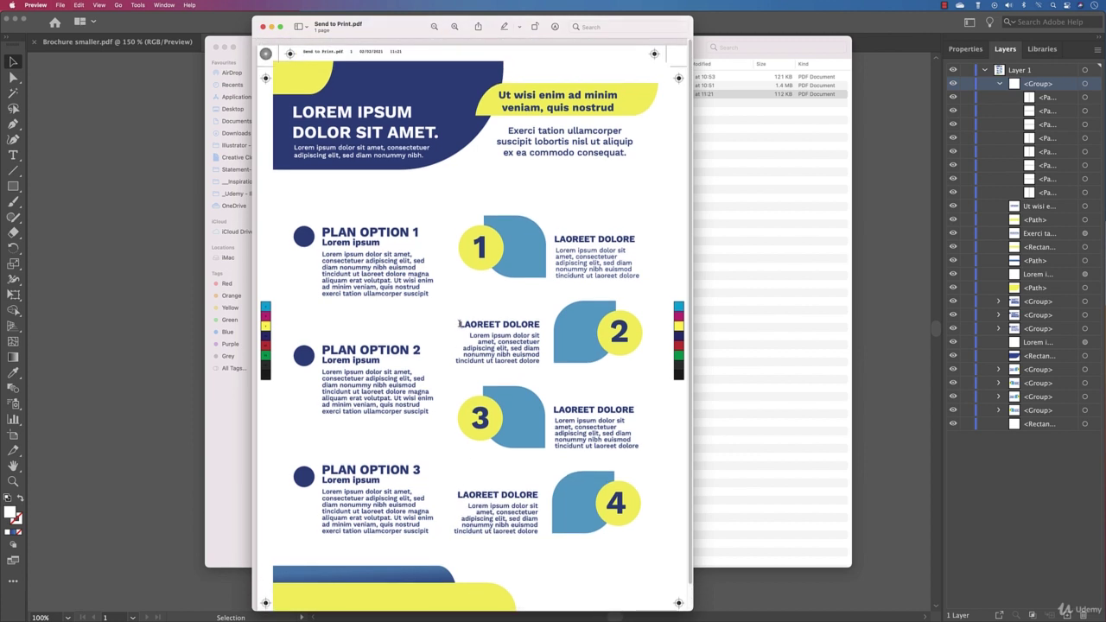